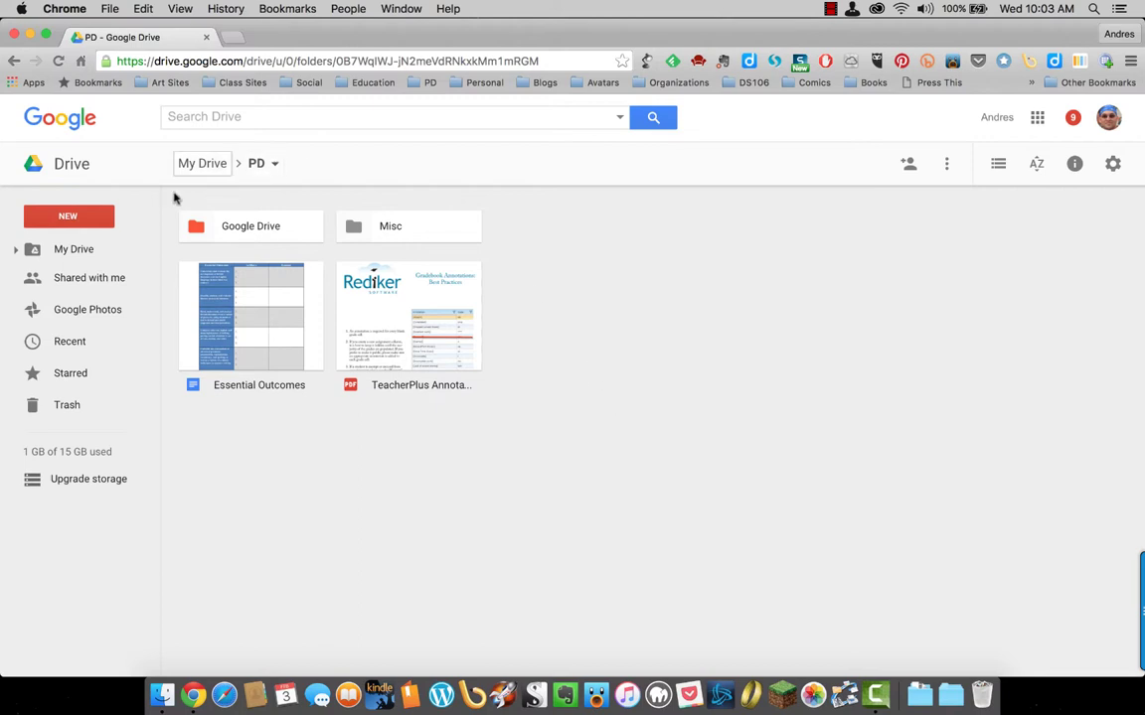
# Create a new blank Google Form from the PD folder through New > More > Google Forms
pyautogui.click(106, 220)
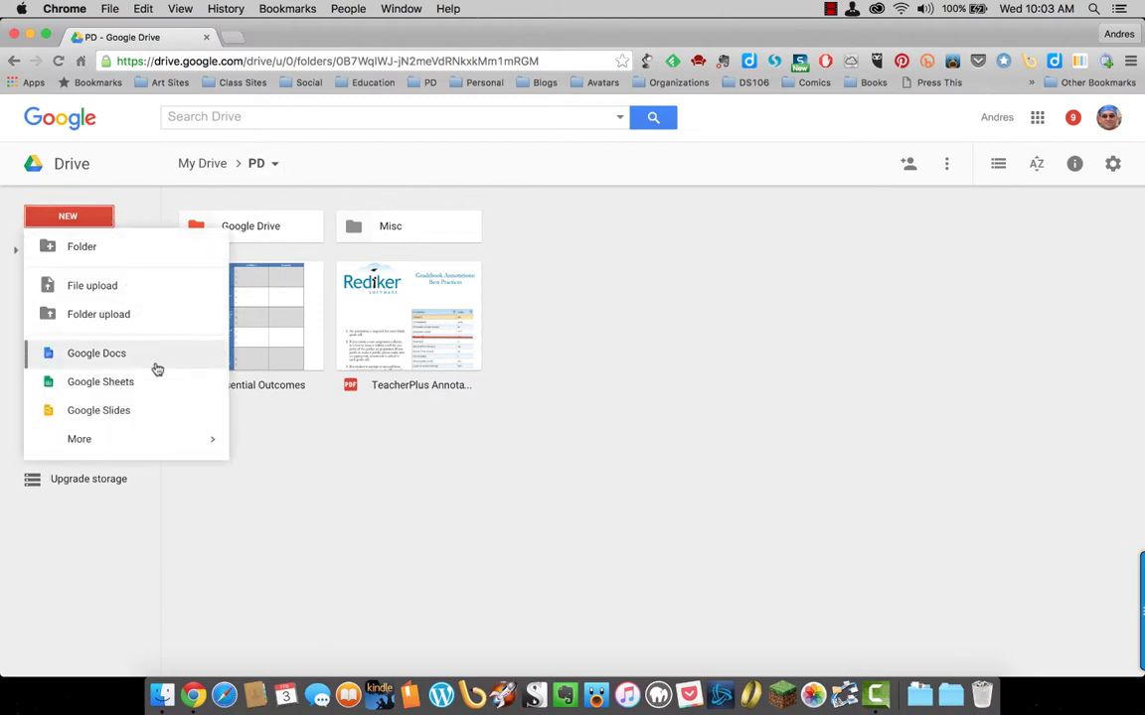
pyautogui.moveTo(166, 452)
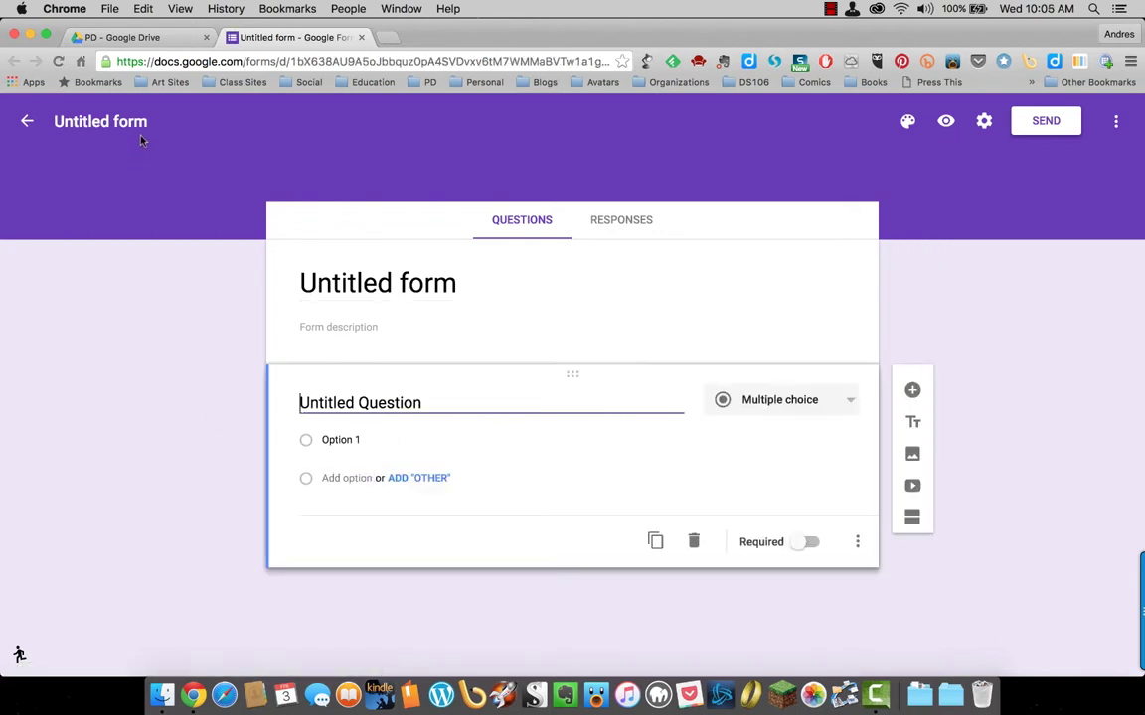
# Rename 'Untitled form' to 'Test Form' and add the description 'This is only a test.'
pyautogui.click(146, 121)
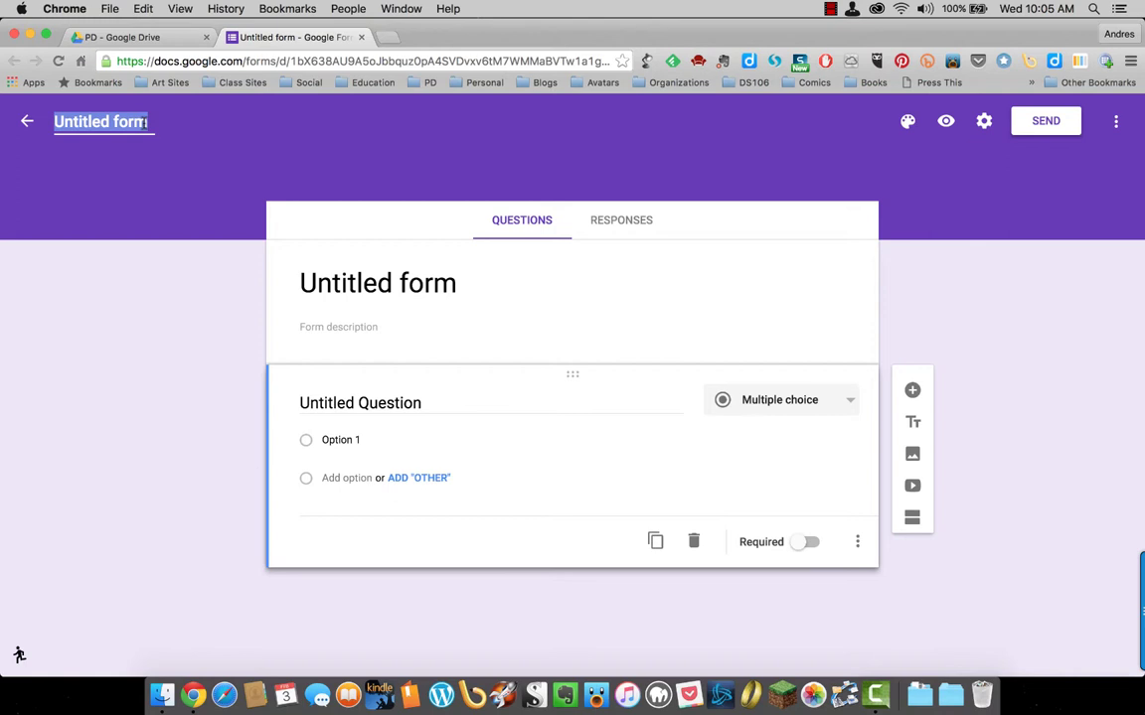
pyautogui.write('Test Form')
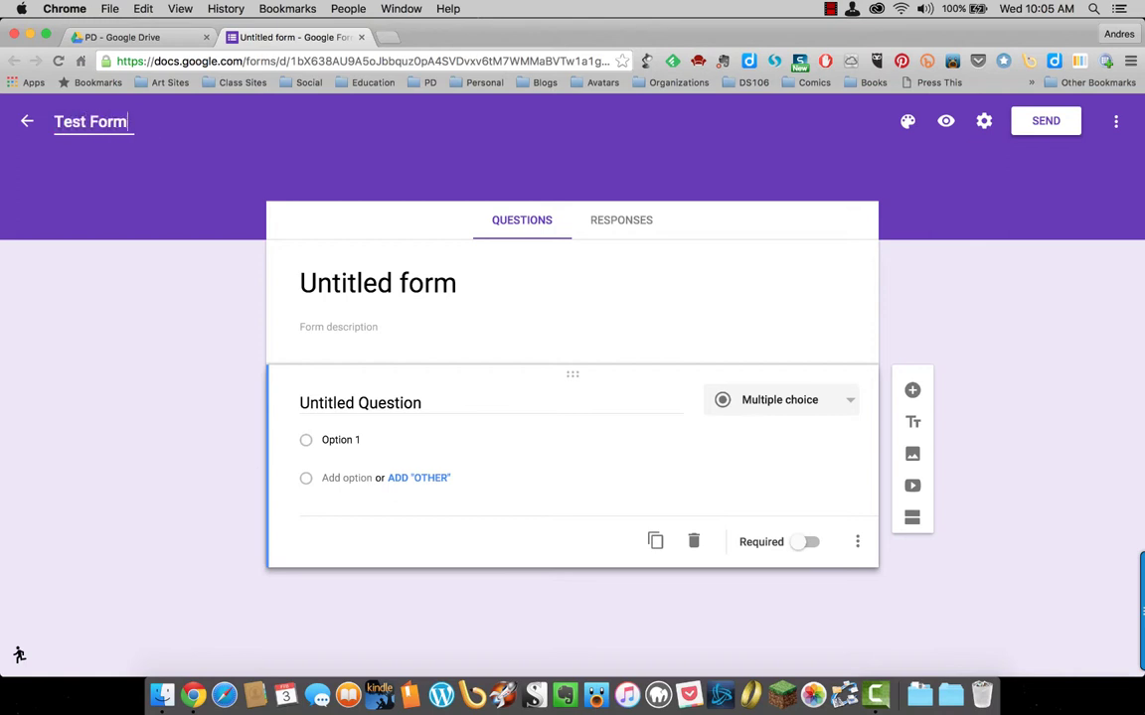
pyautogui.click(153, 289)
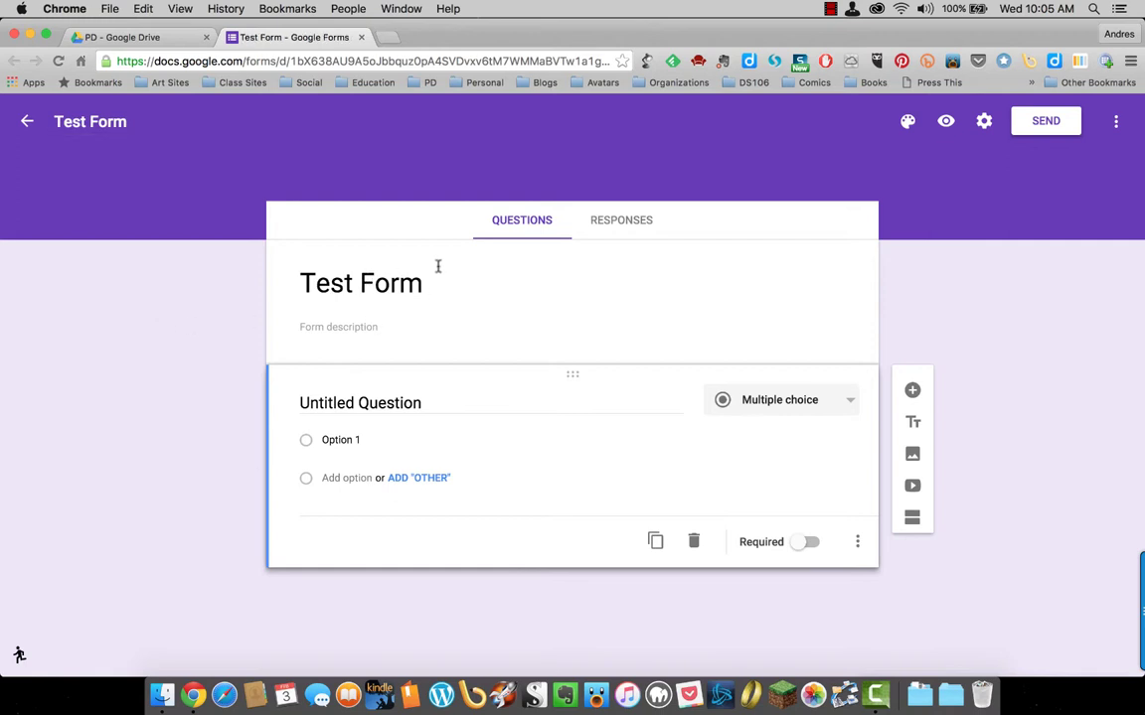
pyautogui.click(380, 329)
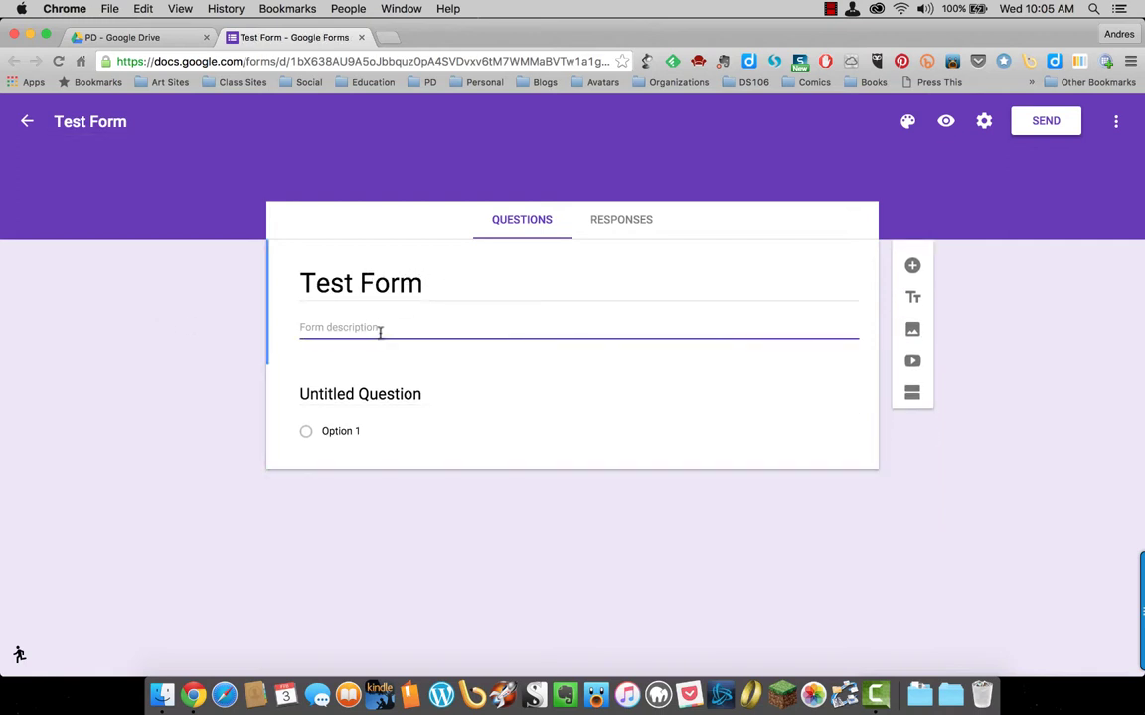
pyautogui.write('This is only')
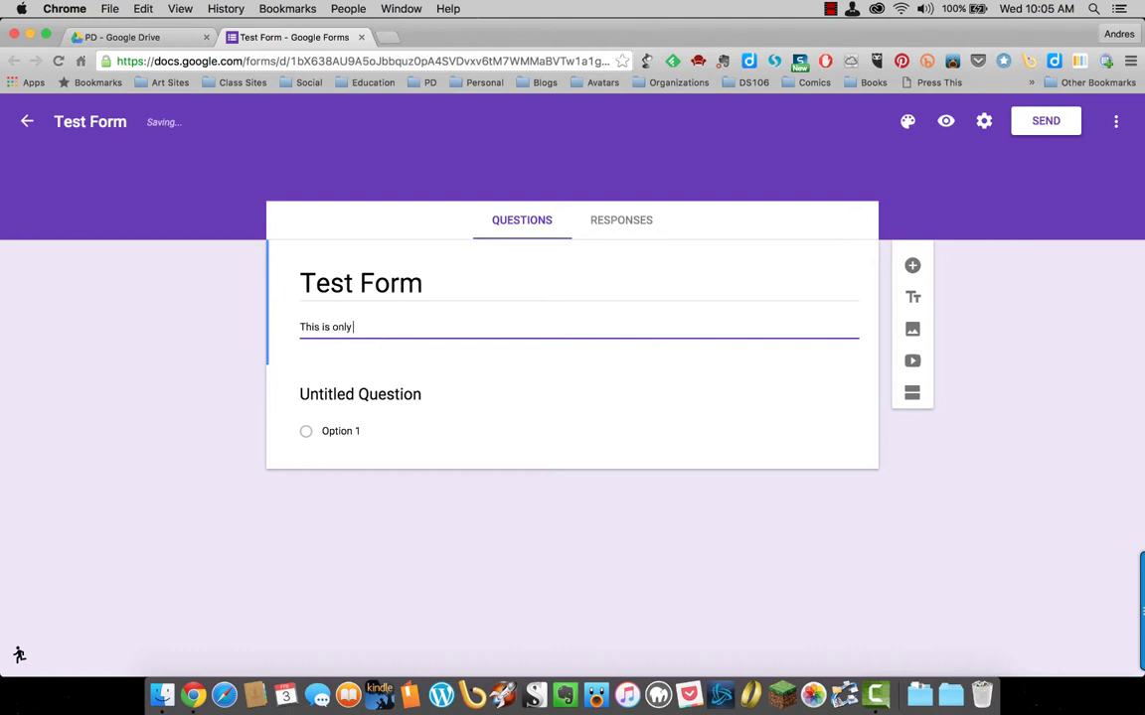
pyautogui.write(' a test.')
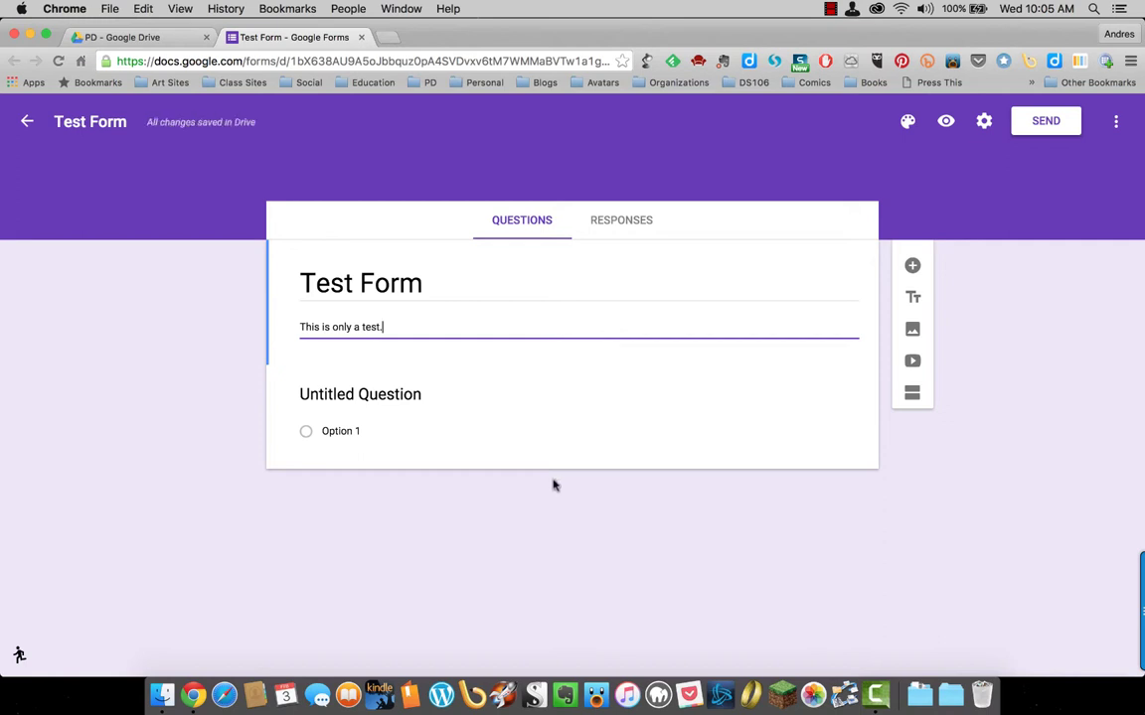
pyautogui.click(466, 395)
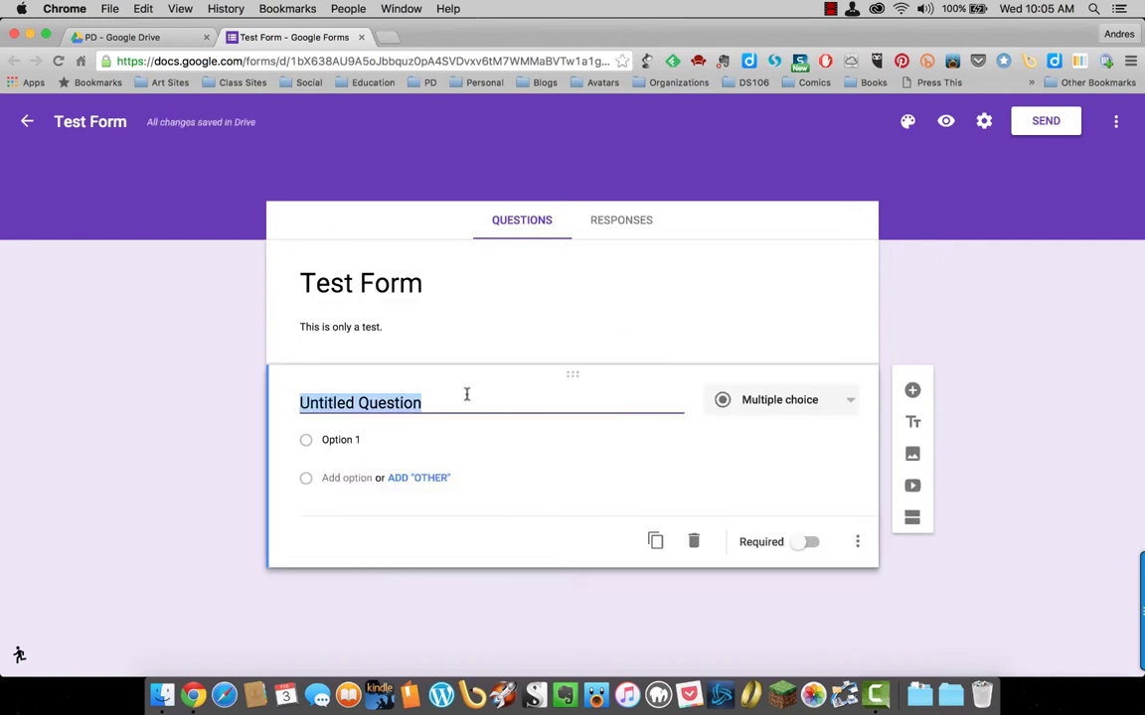
# Cycle the first question through Short answer, Paragraph, Multiple choice, Checkboxes, Dropdown and Linear scale
pyautogui.click(837, 402)
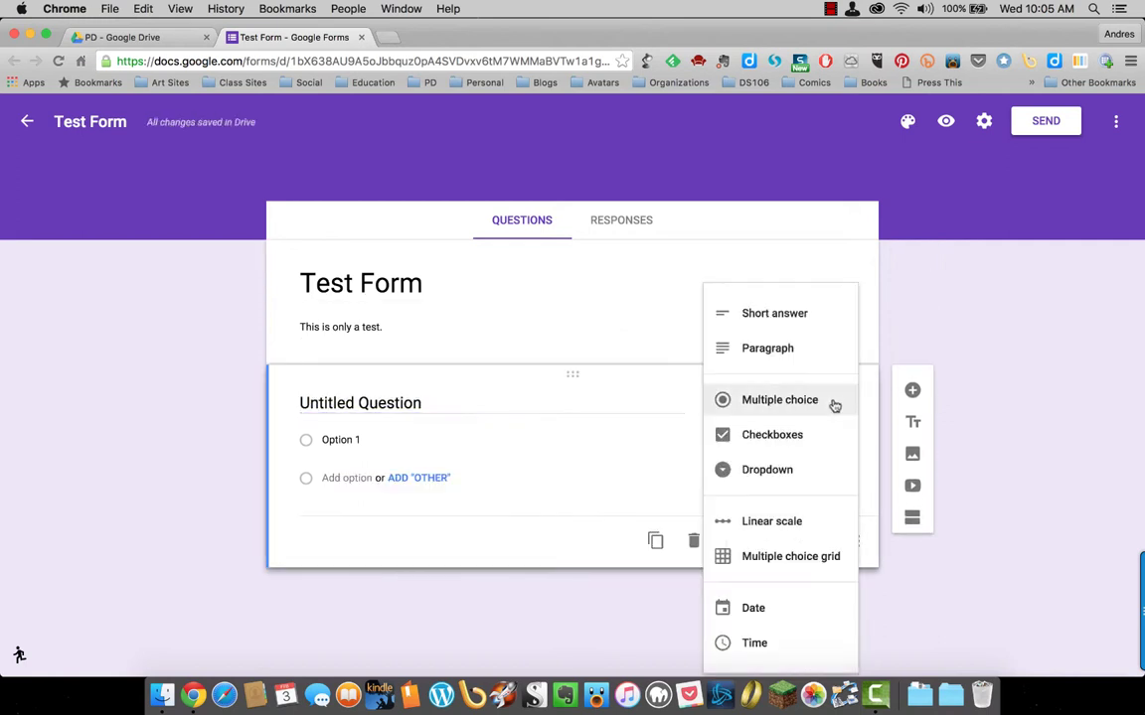
pyautogui.click(822, 317)
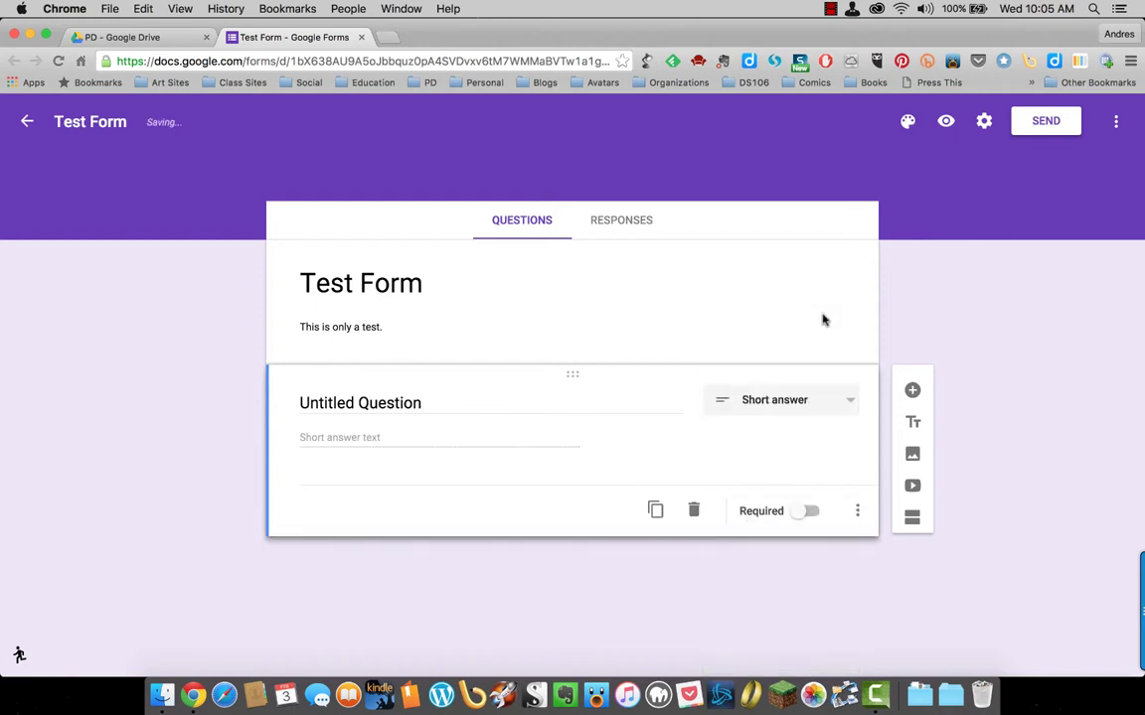
pyautogui.click(851, 406)
pyautogui.click(843, 436)
pyautogui.click(843, 410)
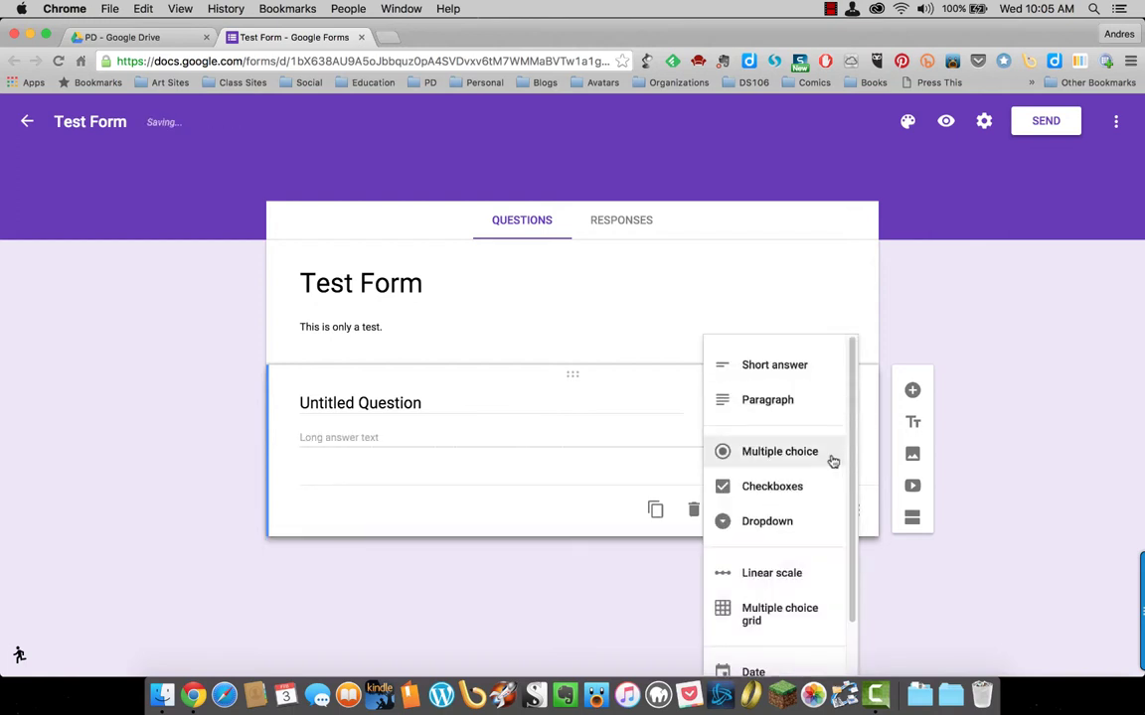
pyautogui.click(832, 462)
pyautogui.click(842, 413)
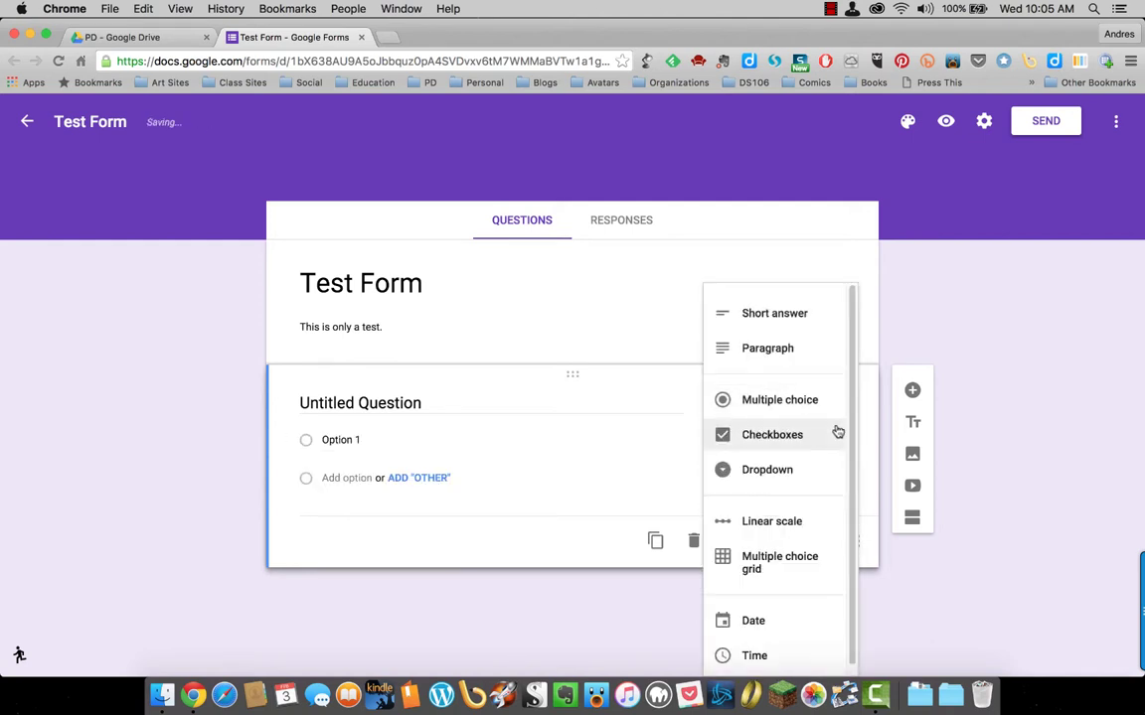
pyautogui.click(831, 441)
pyautogui.click(832, 409)
pyautogui.click(813, 437)
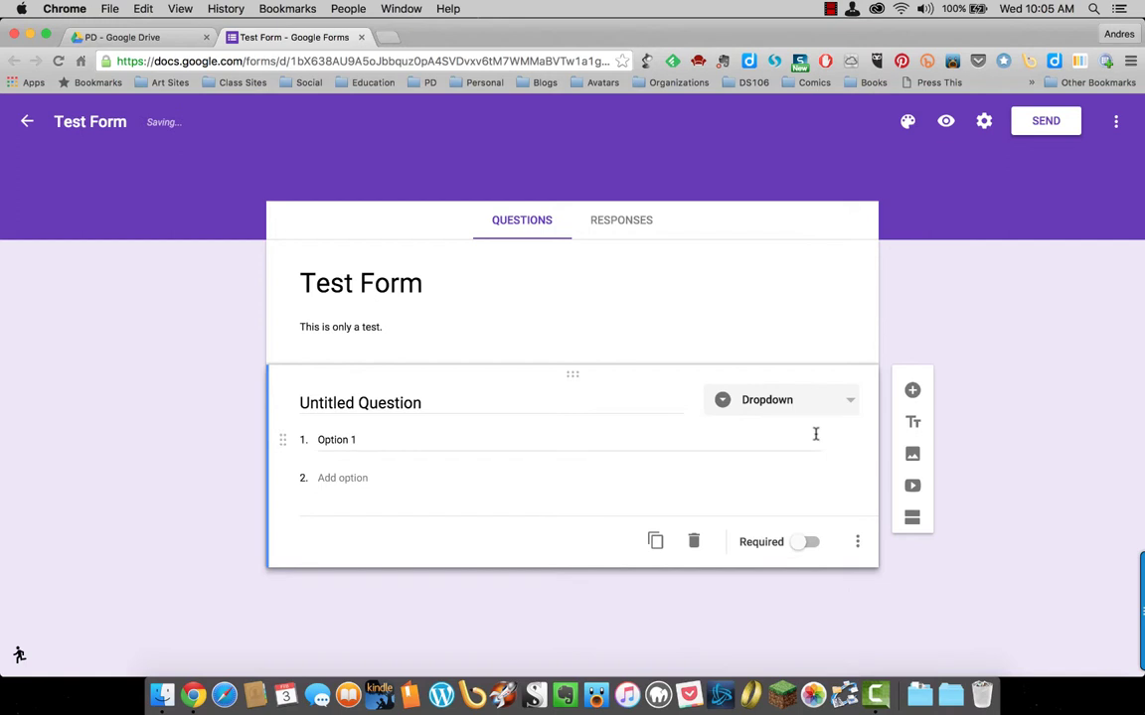
pyautogui.click(823, 411)
pyautogui.click(807, 461)
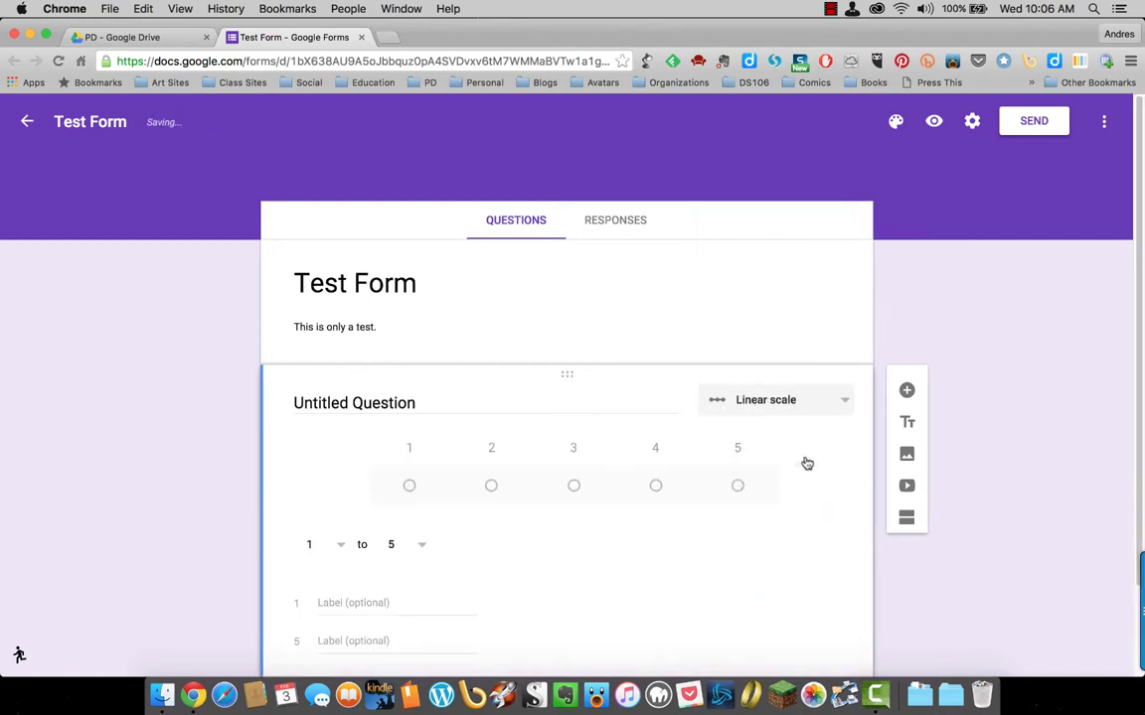
# Keep the linear scale at 1 to 5, then switch the question to a multiple choice grid
pyautogui.click(344, 553)
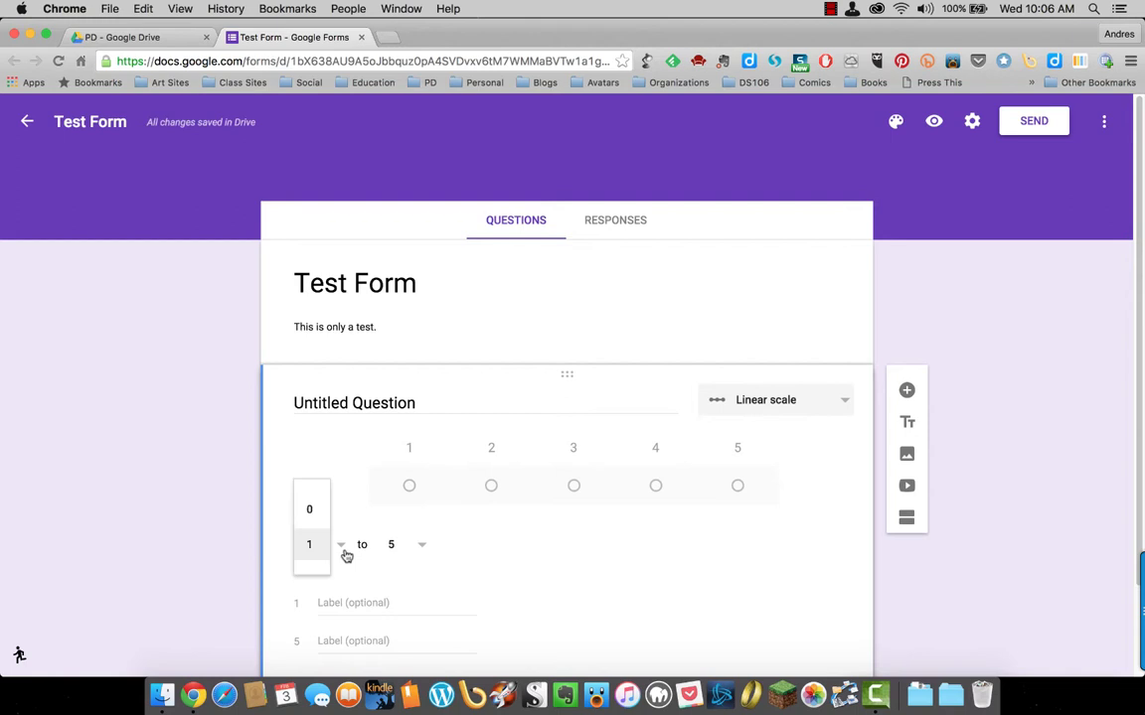
pyautogui.click(419, 548)
pyautogui.click(419, 547)
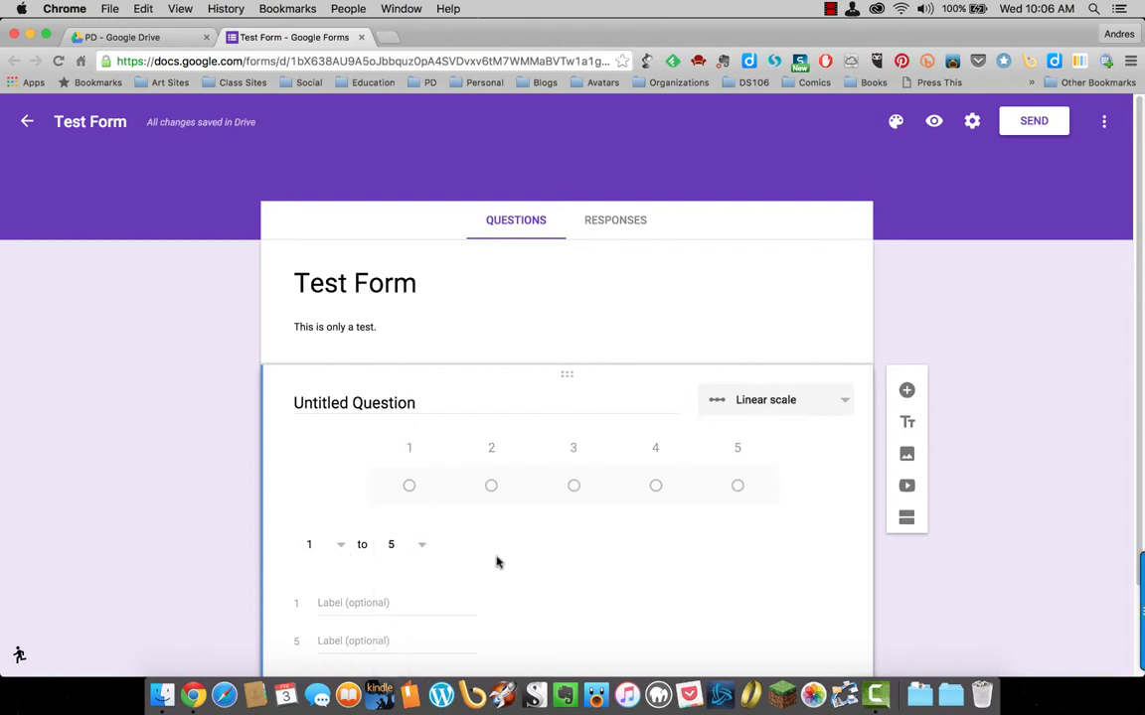
pyautogui.click(837, 397)
pyautogui.click(804, 447)
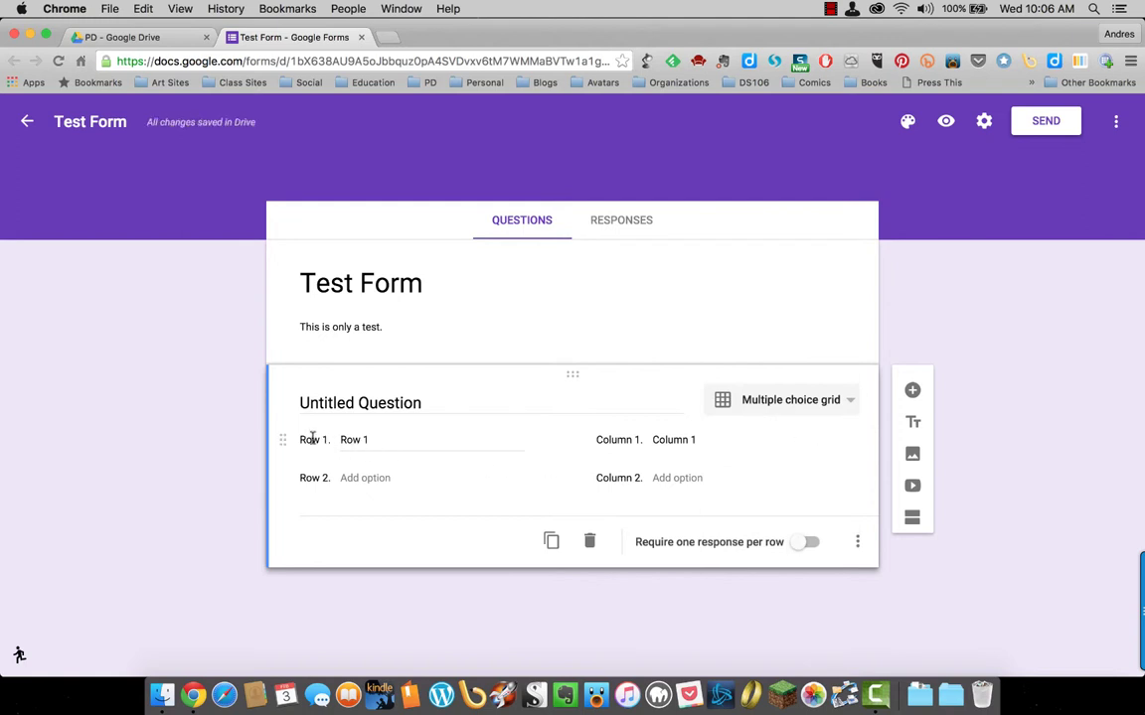
pyautogui.click(784, 399)
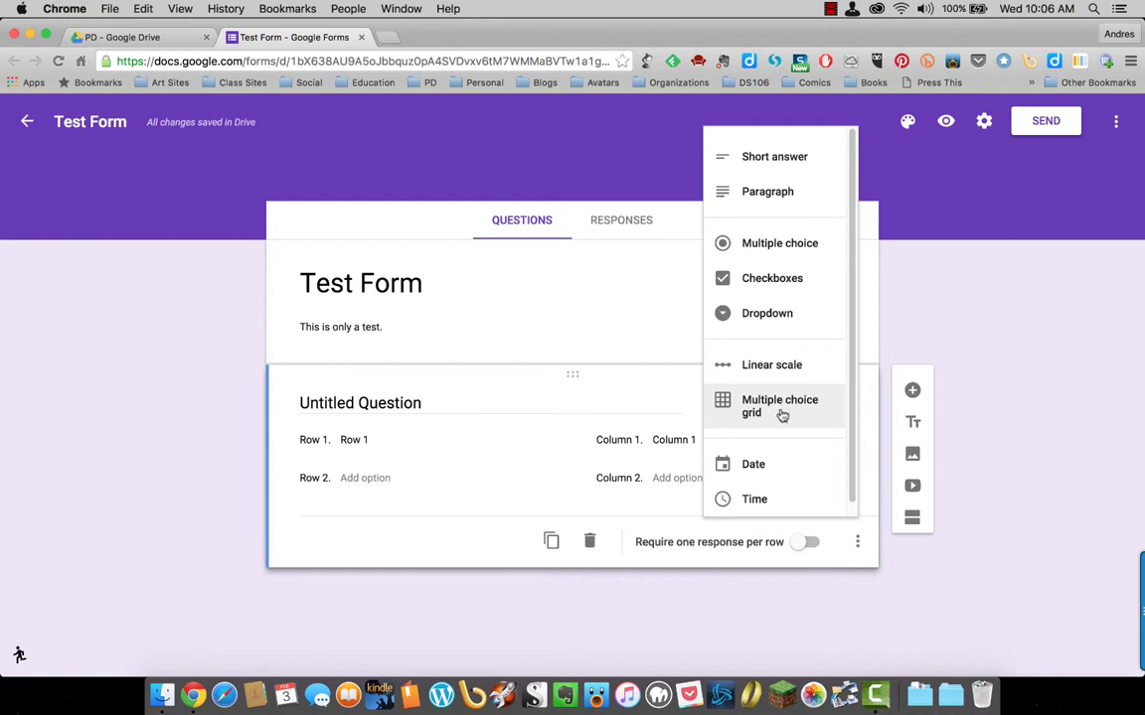
# Make the first question a required short-answer question titled 'Name'
pyautogui.click(800, 174)
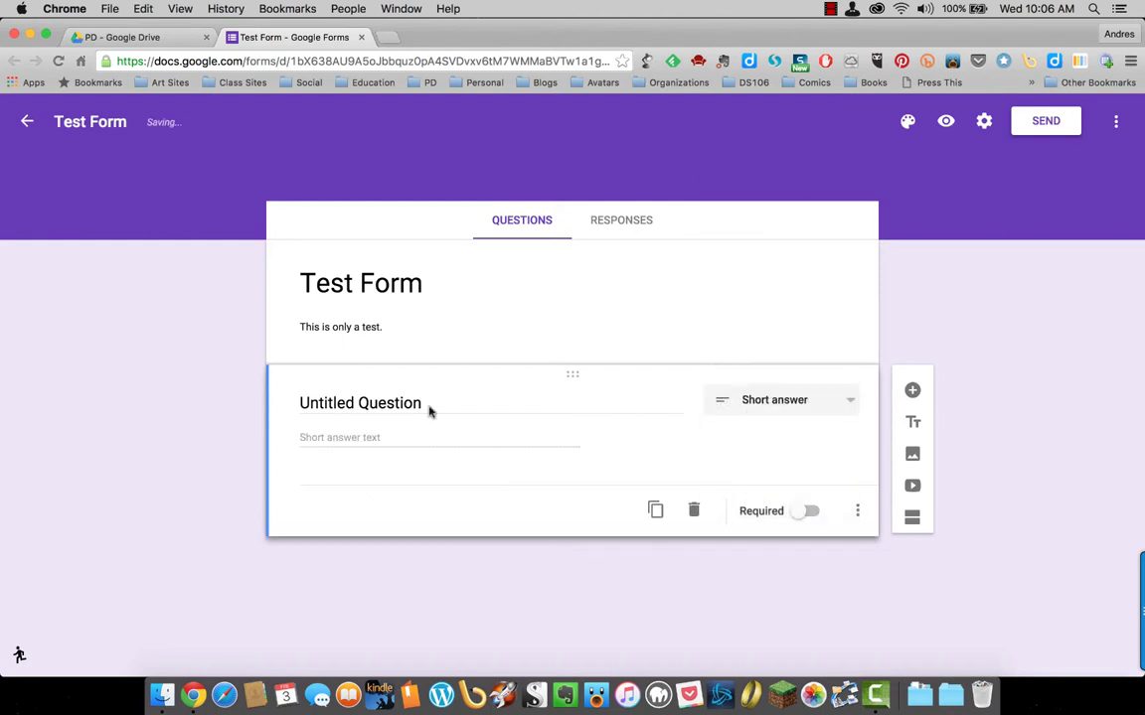
pyautogui.click(378, 405)
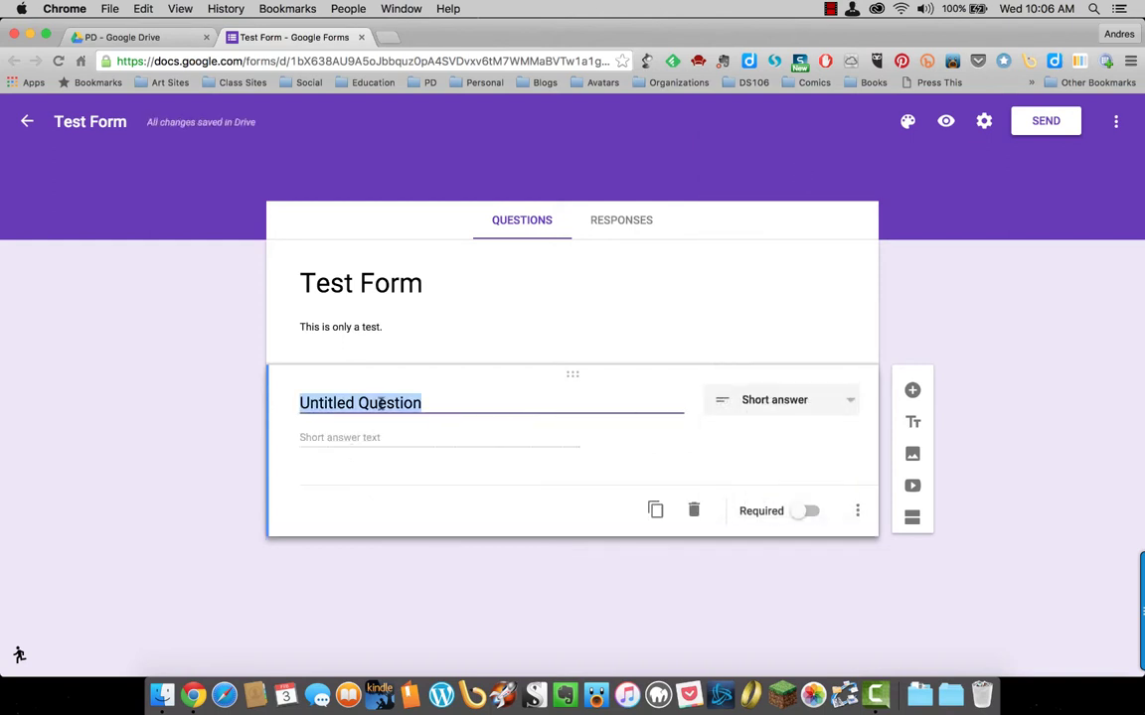
pyautogui.write('Name')
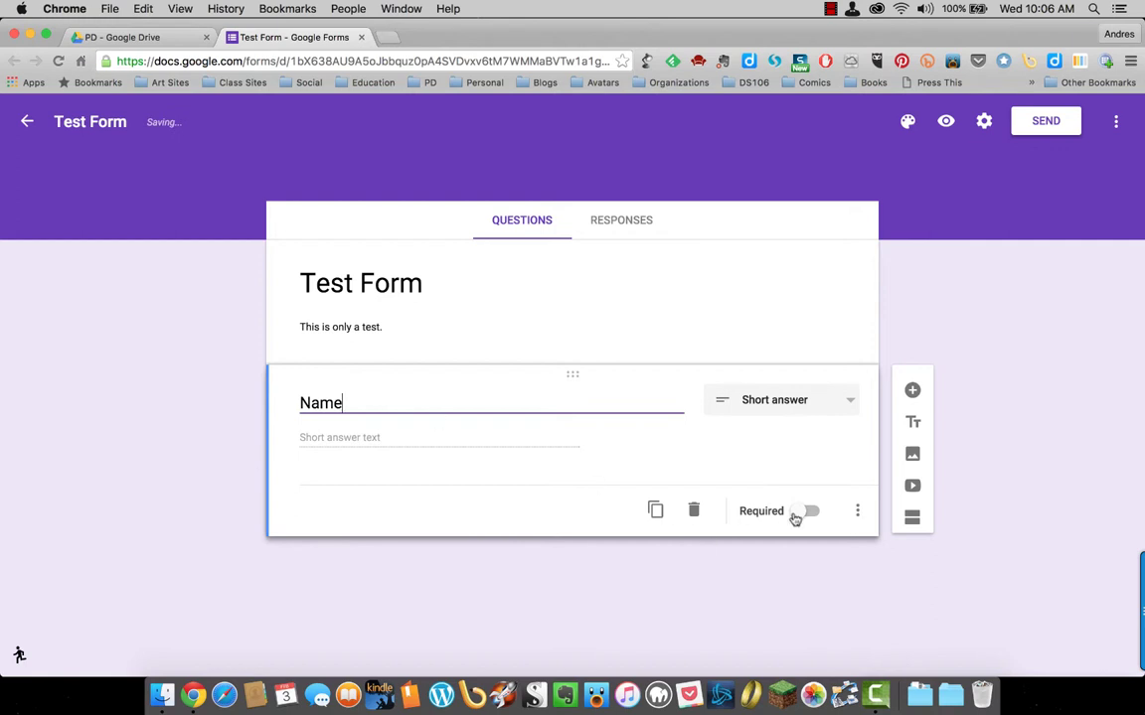
pyautogui.click(806, 512)
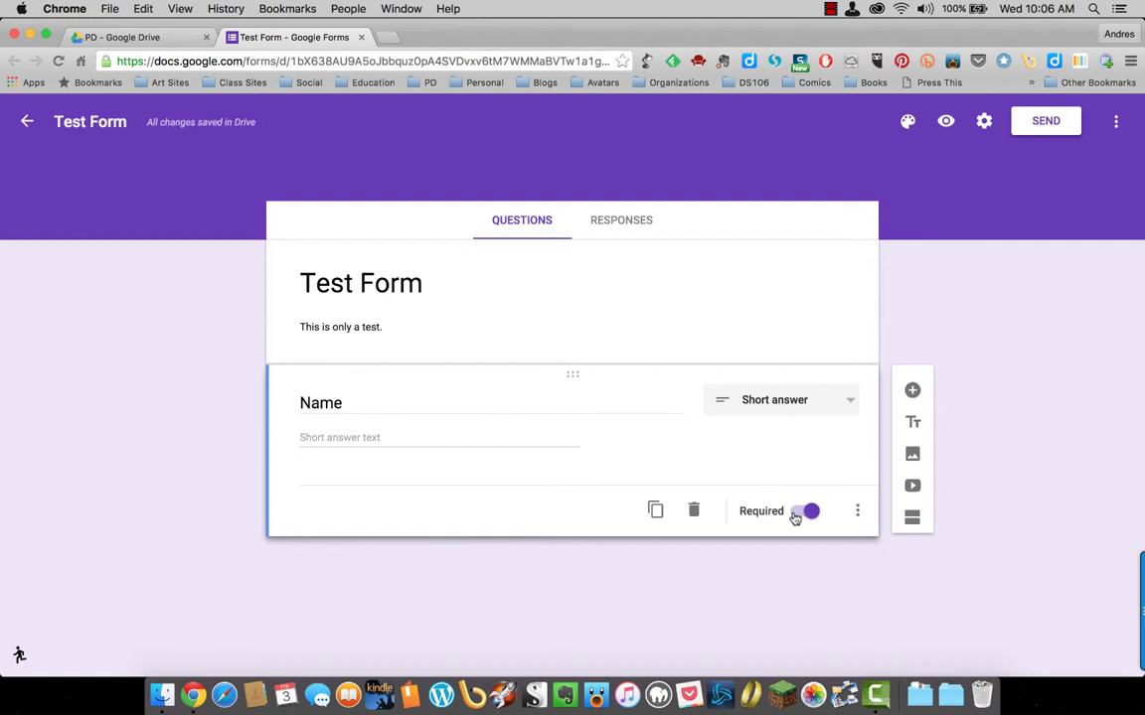
# Duplicate the Name question and retitle the copy 'Class section'
pyautogui.click(655, 510)
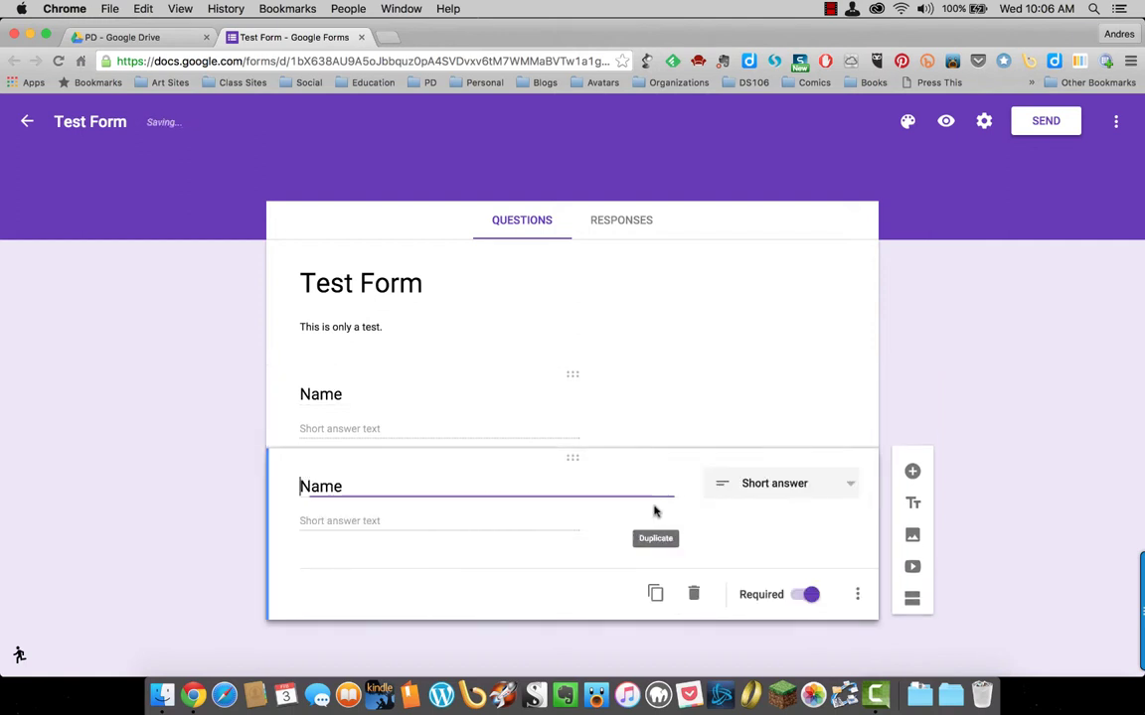
pyautogui.press('BackSpace')
pyautogui.press('BackSpace')
pyautogui.press('BackSpace')
pyautogui.press('BackSpace')
pyautogui.write('Class section')
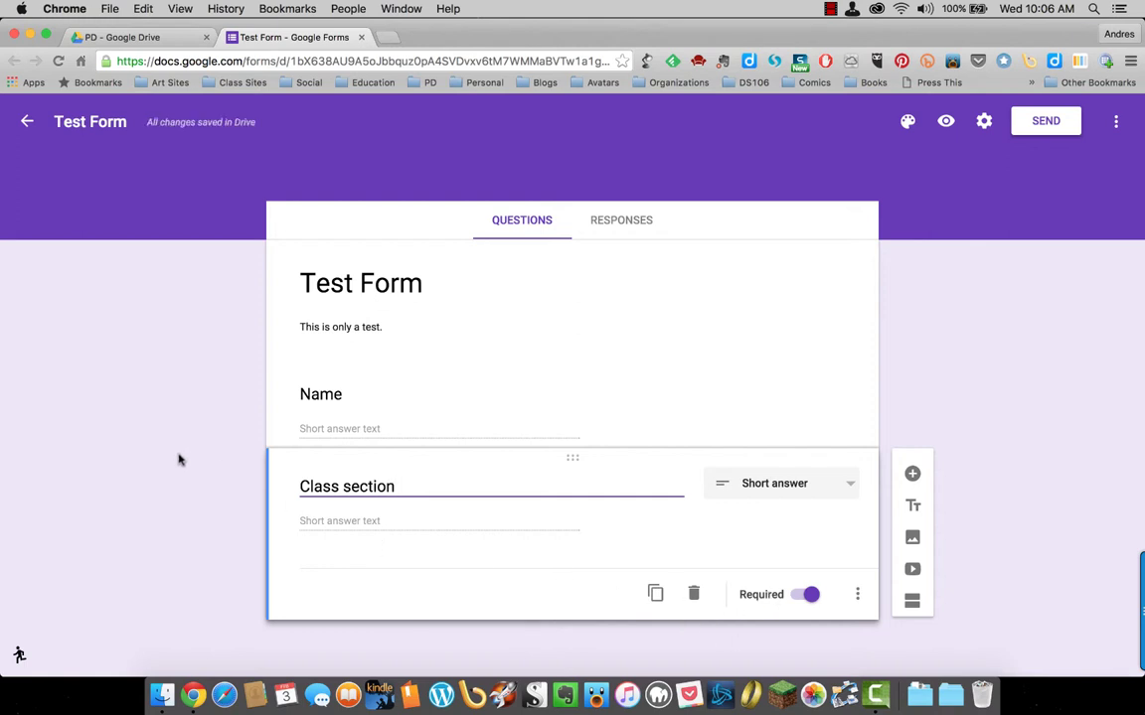
# Duplicate Class section, retitle the copy 'Email', and keep it a required short-answer question
pyautogui.click(653, 593)
pyautogui.click(562, 564)
pyautogui.press('BackSpace')
pyautogui.press('BackSpace')
pyautogui.press('BackSpace')
pyautogui.press('BackSpace')
pyautogui.press('BackSpace')
pyautogui.press('BackSpace')
pyautogui.press('BackSpace')
pyautogui.press('BackSpace')
pyautogui.press('BackSpace')
pyautogui.press('BackSpace')
pyautogui.press('BackSpace')
pyautogui.press('BackSpace')
pyautogui.press('BackSpace')
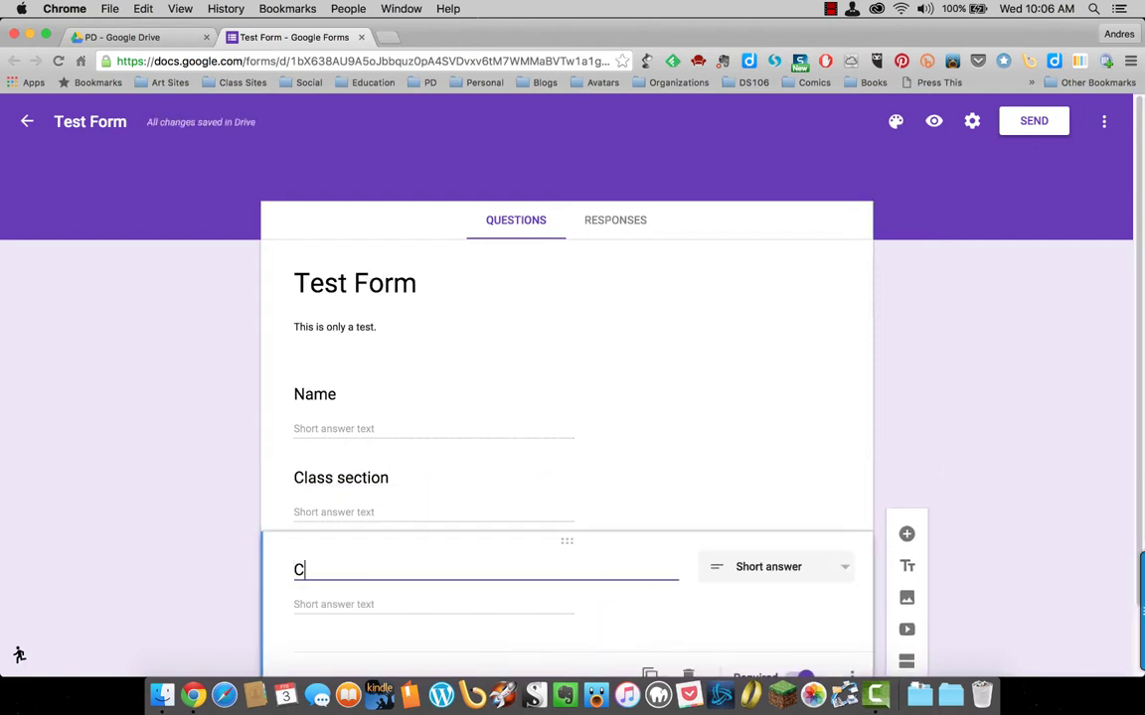
pyautogui.write('Email')
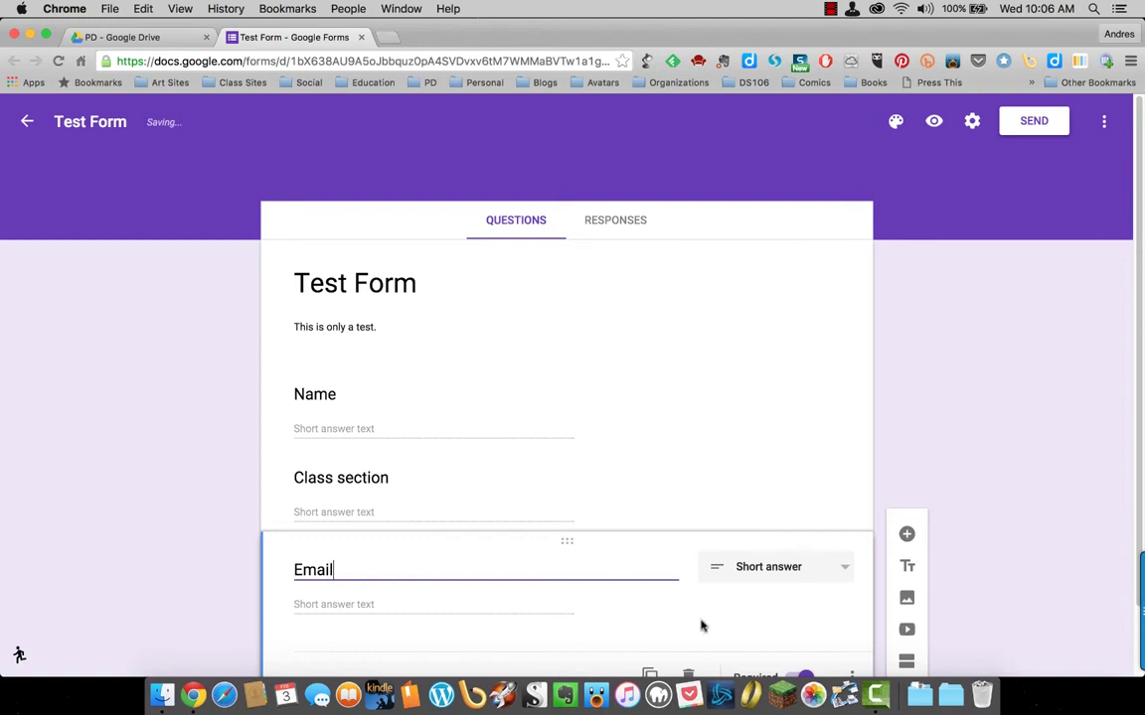
pyautogui.scroll(-1, 748, 646)
pyautogui.scroll(-2, 750, 646)
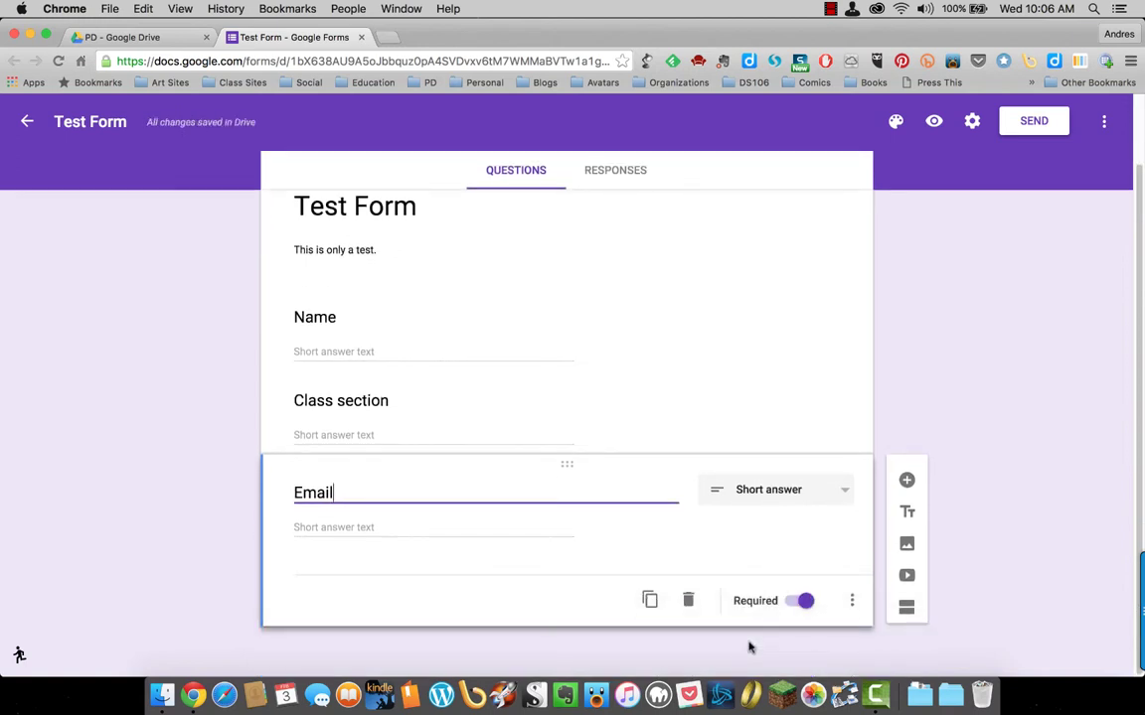
pyautogui.click(798, 499)
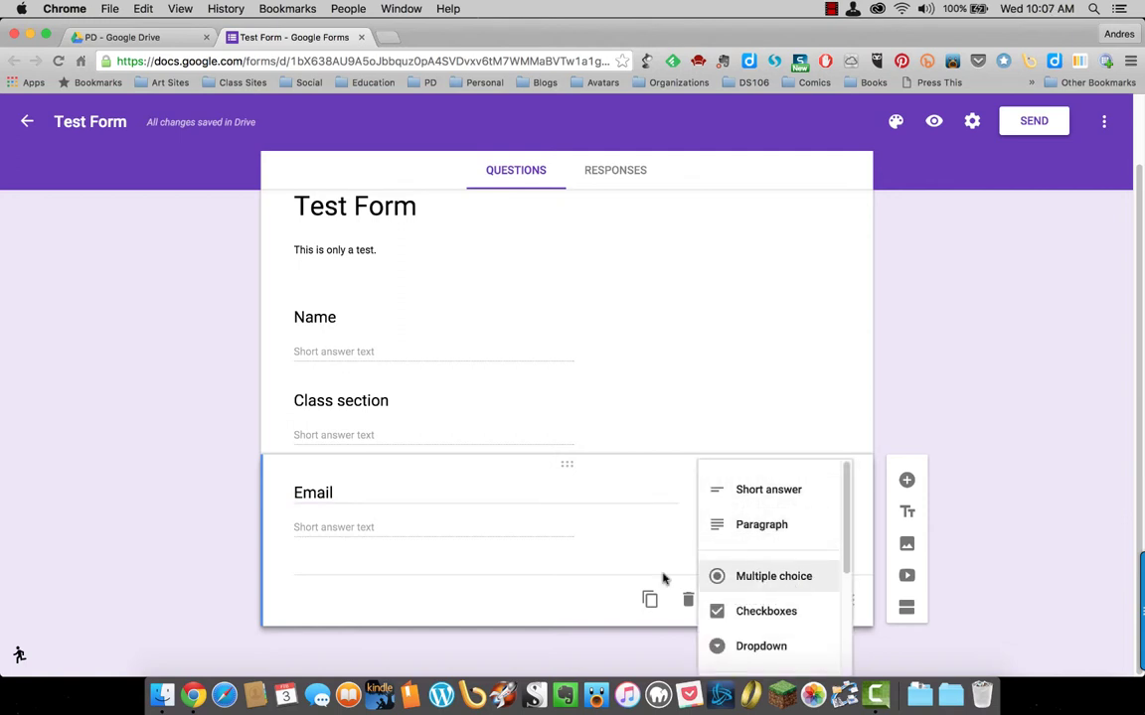
pyautogui.click(585, 608)
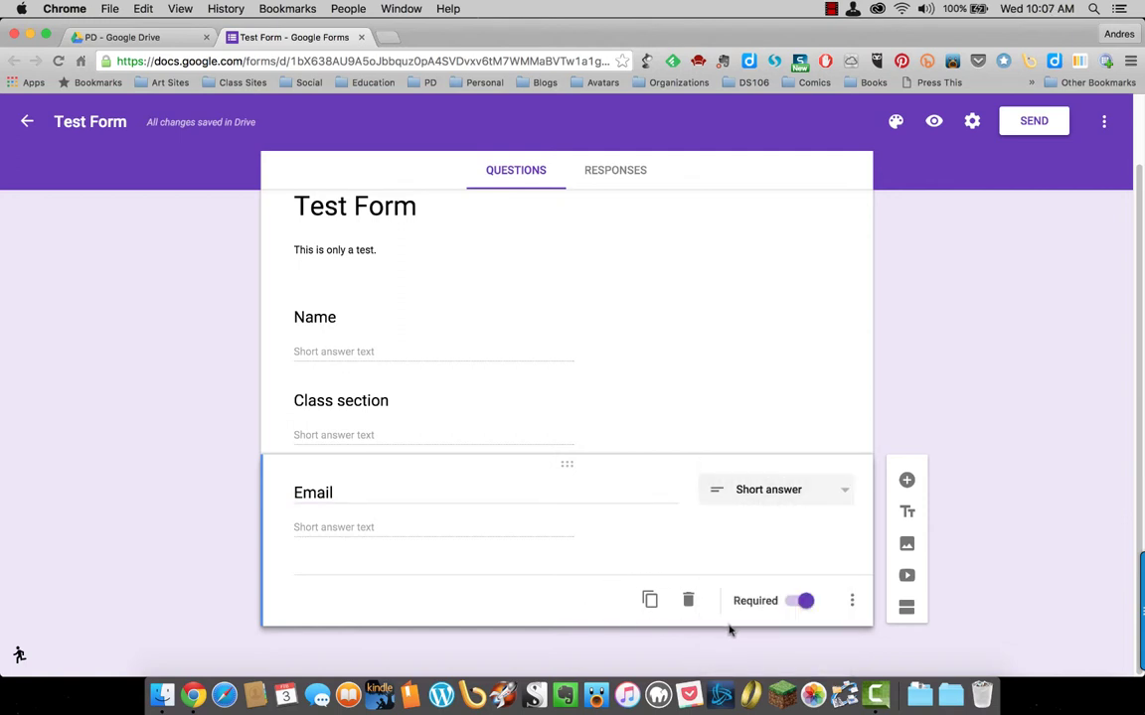
# Add a required multiple-choice 'Favorite Book' question with Alice in Wonderland, Dracula and Other options
pyautogui.click(907, 482)
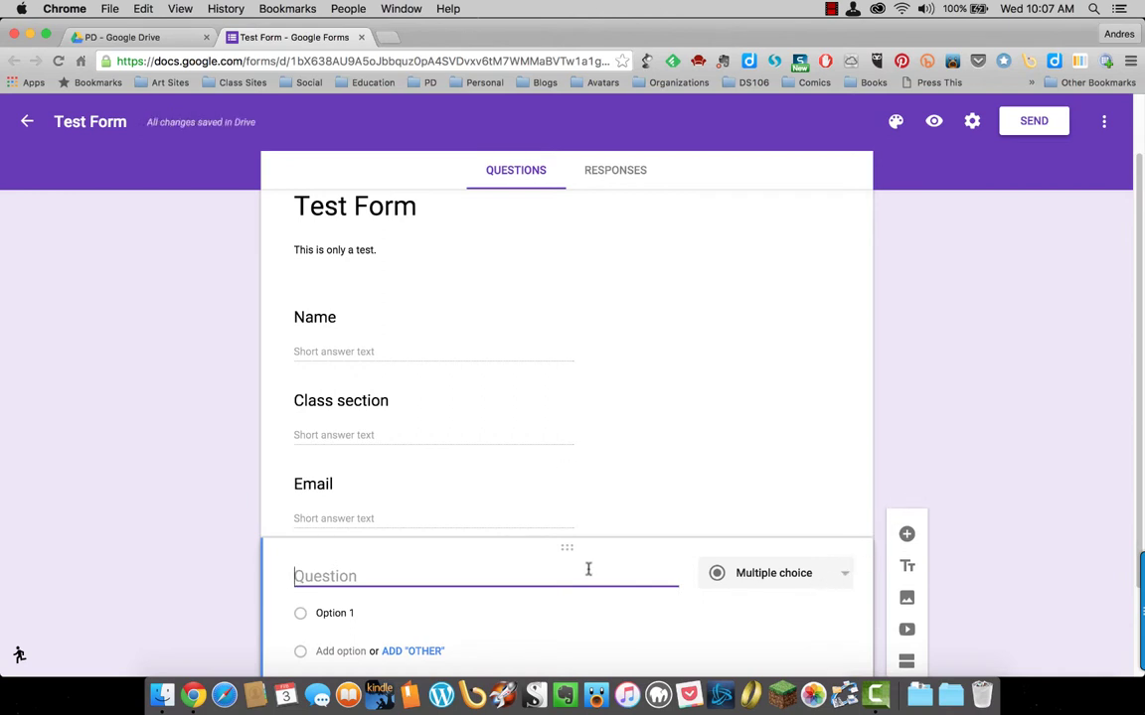
pyautogui.write('Favorite Book')
pyautogui.click(351, 615)
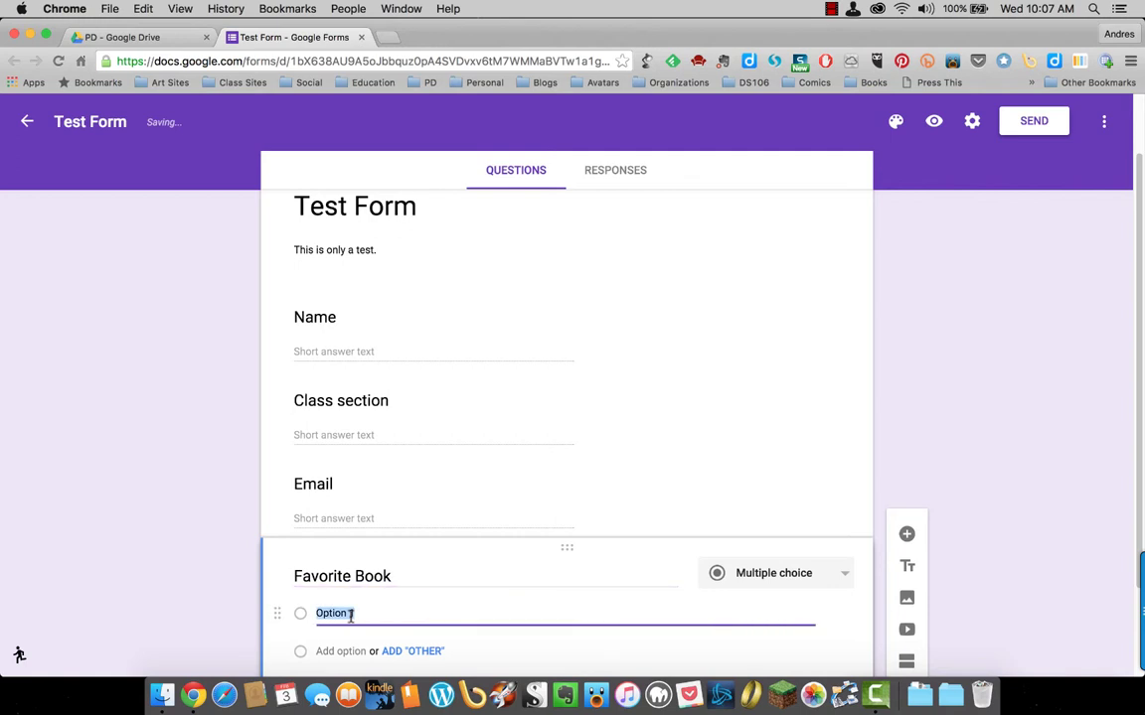
pyautogui.write('All')
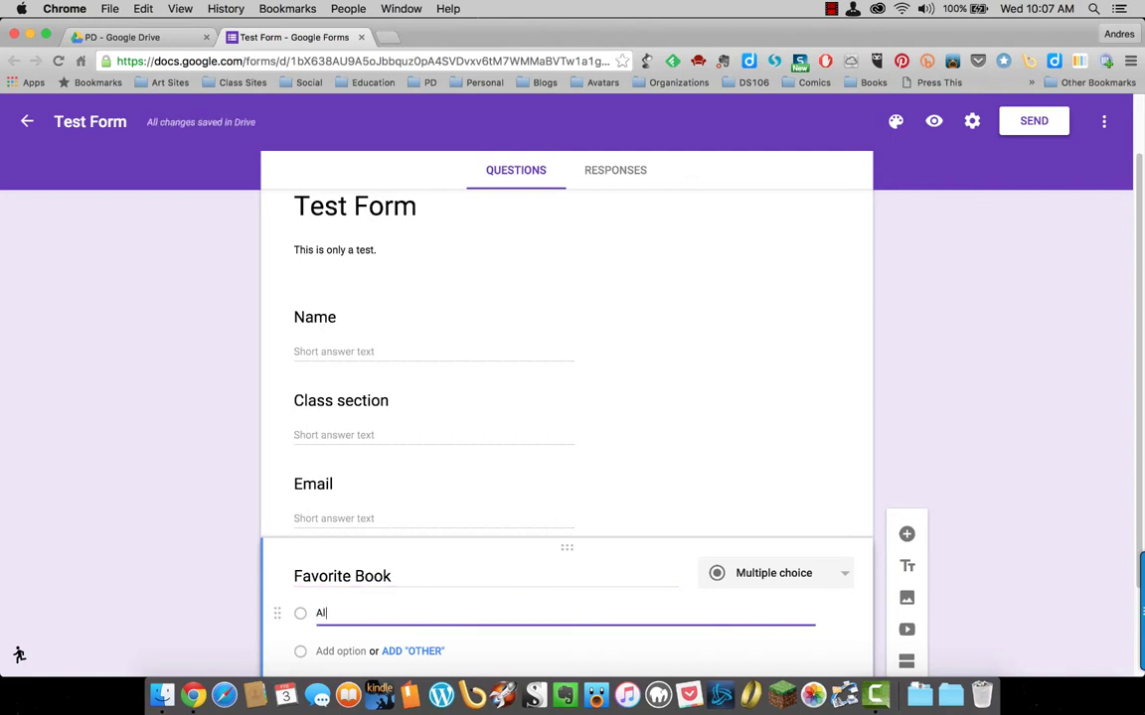
pyautogui.write('ice in Wonderland')
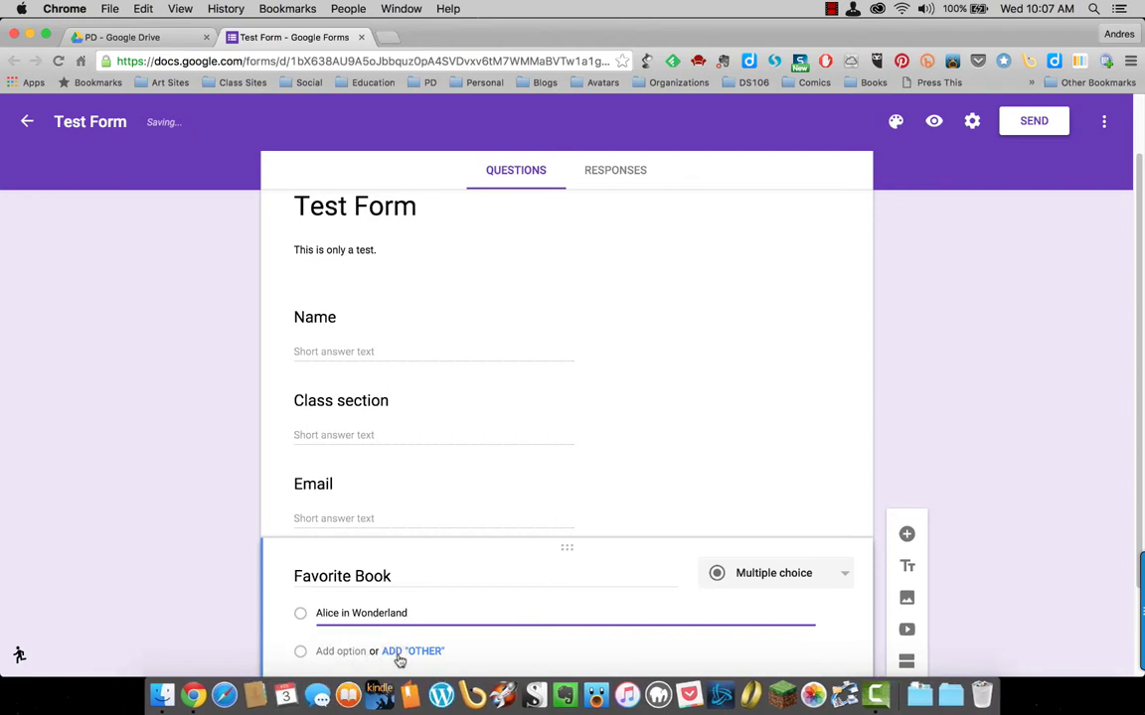
pyautogui.click(333, 652)
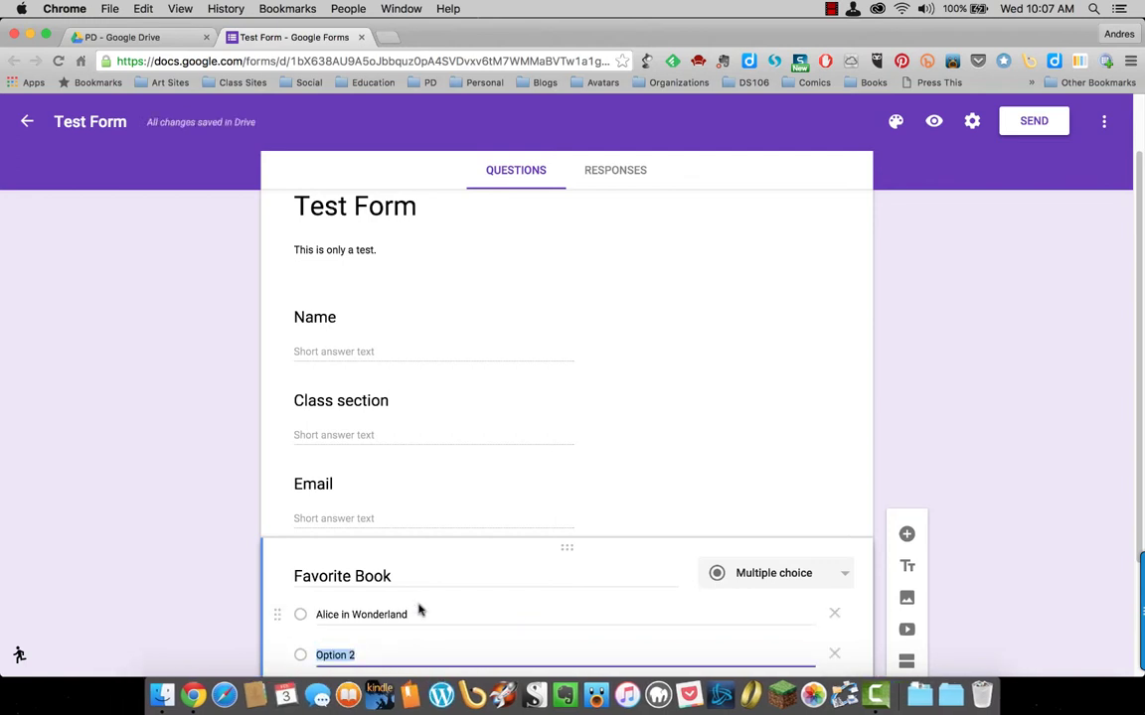
pyautogui.write('Dracula')
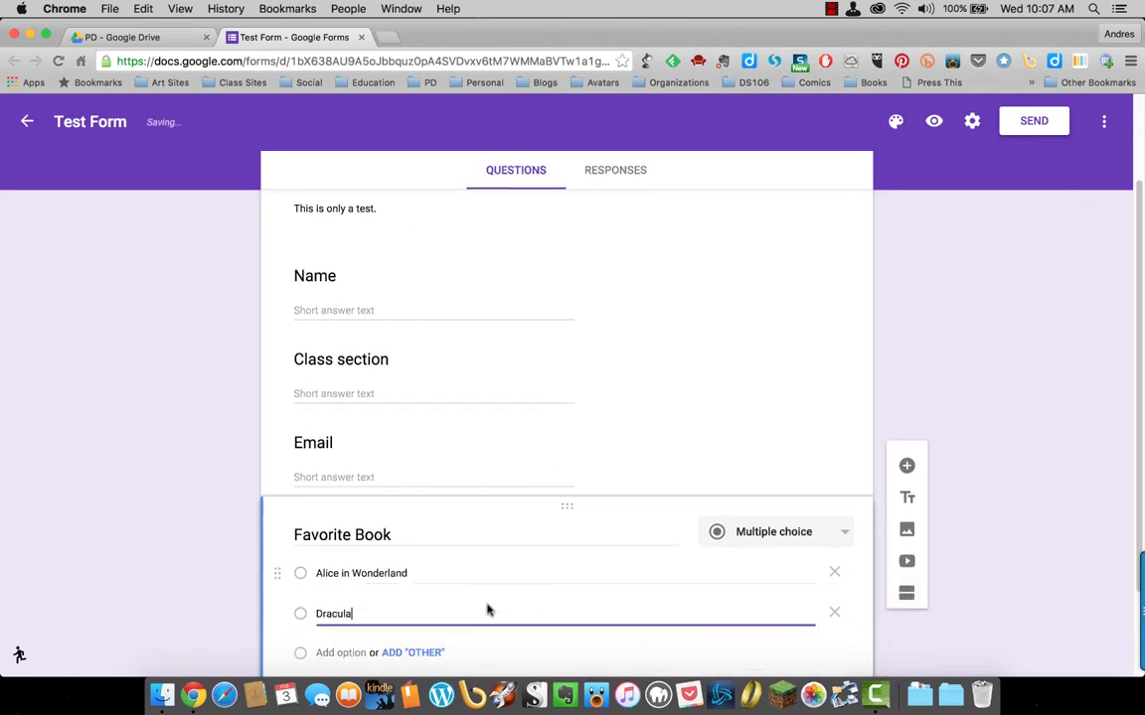
pyautogui.click(429, 587)
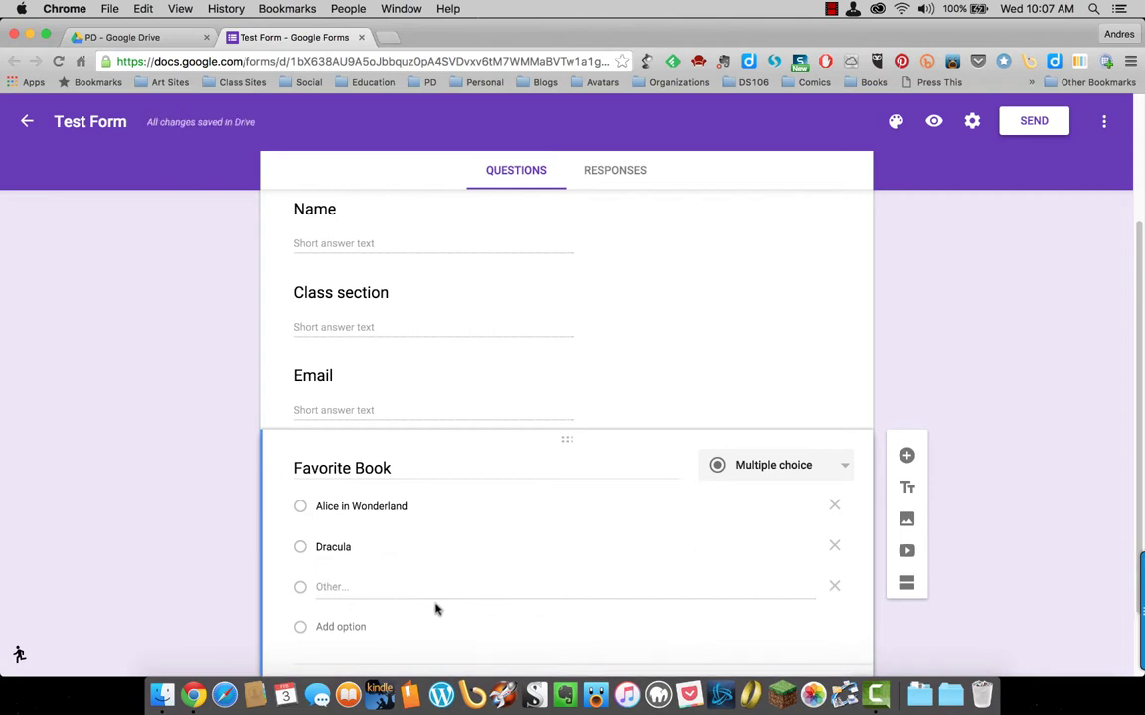
pyautogui.scroll(-2, 437, 608)
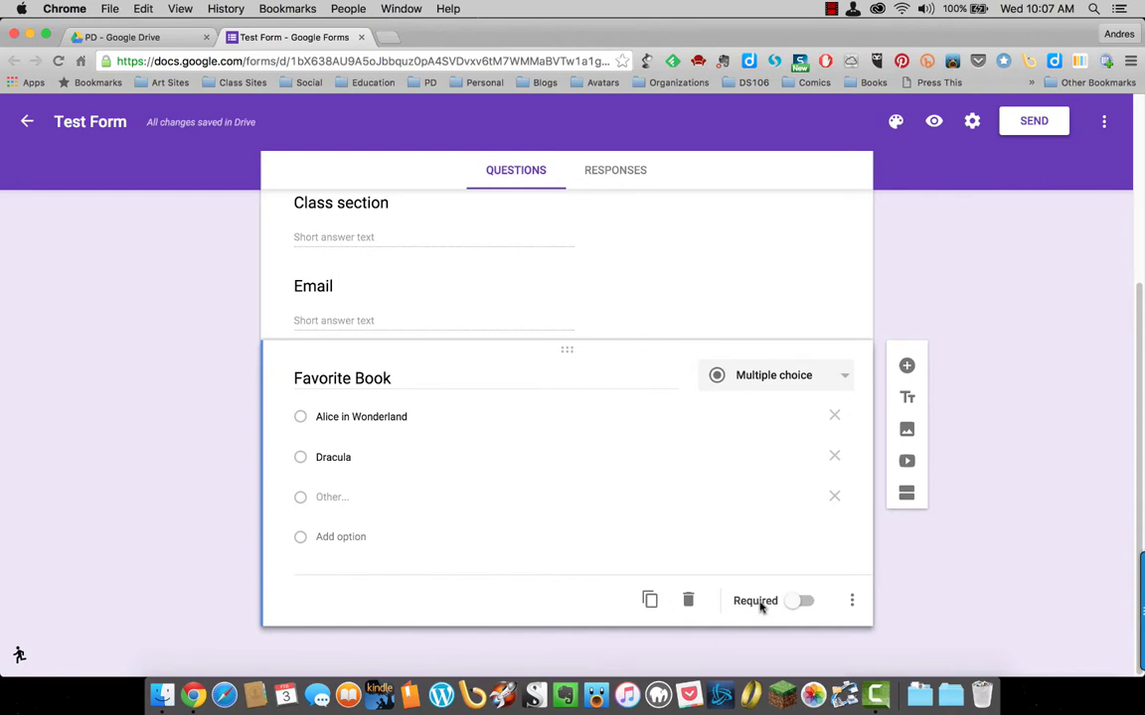
pyautogui.click(809, 606)
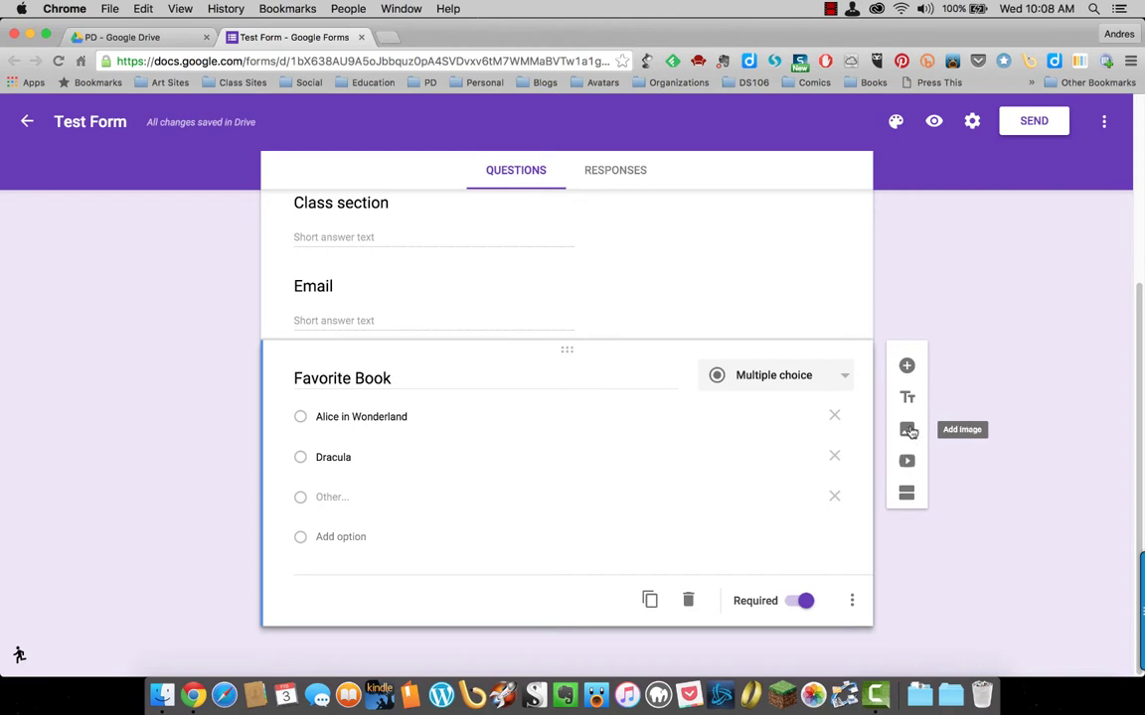
pyautogui.click(907, 430)
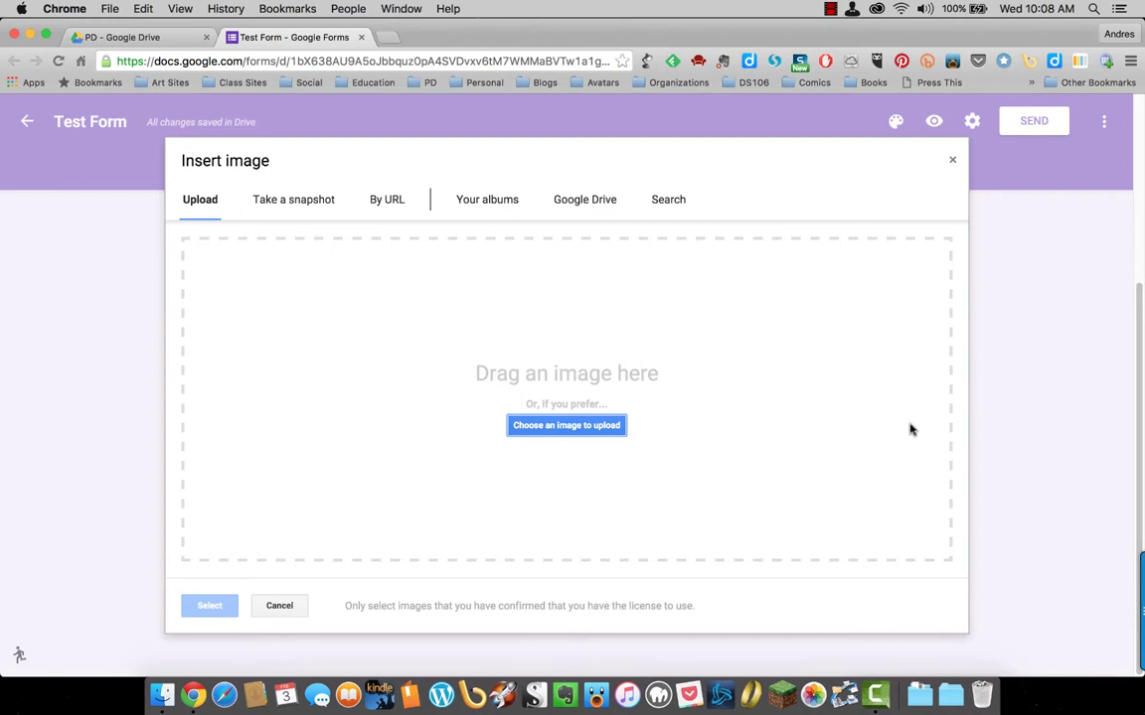
pyautogui.click(951, 162)
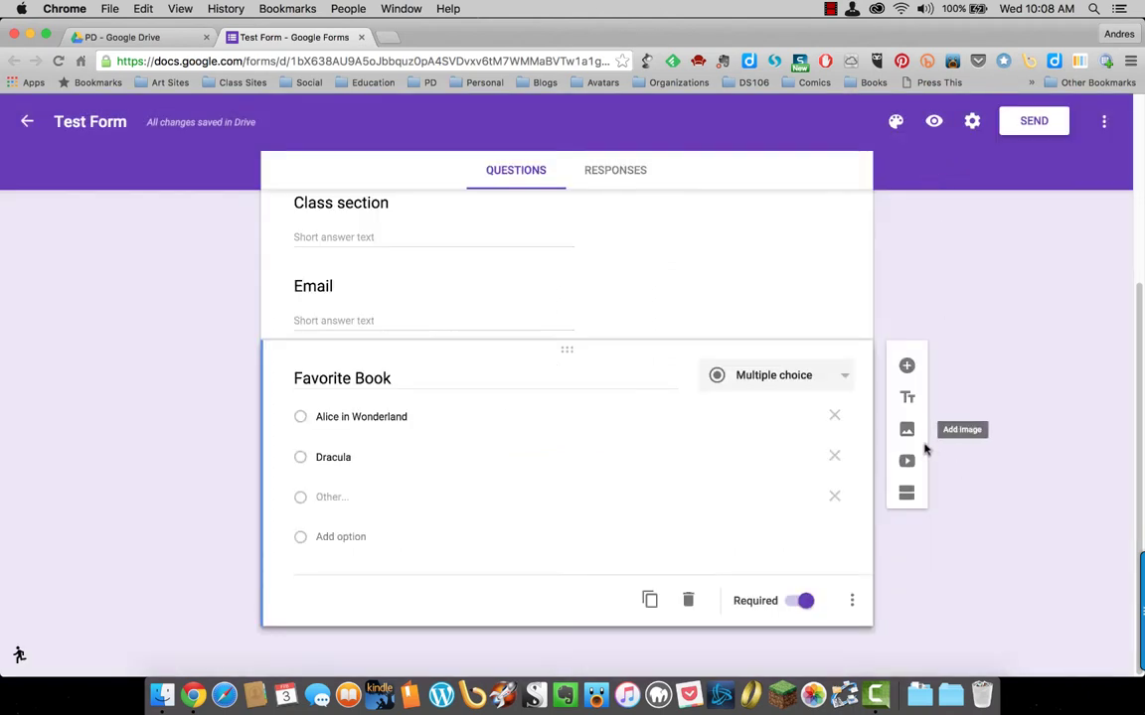
pyautogui.click(907, 462)
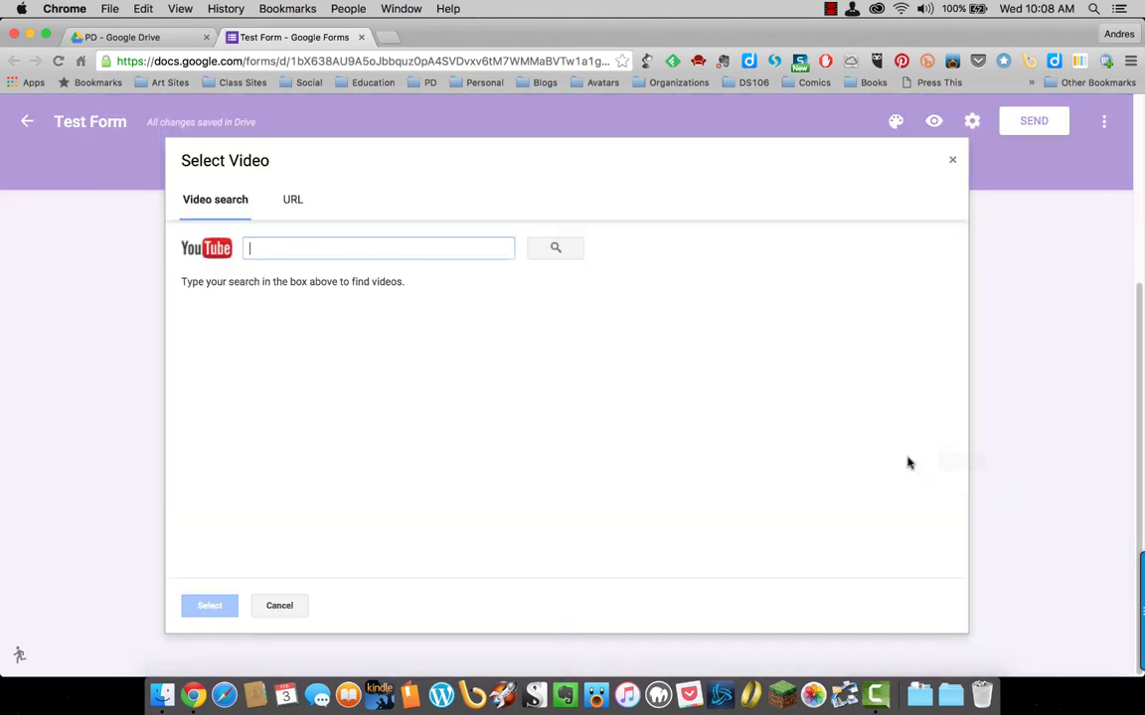
pyautogui.click(952, 162)
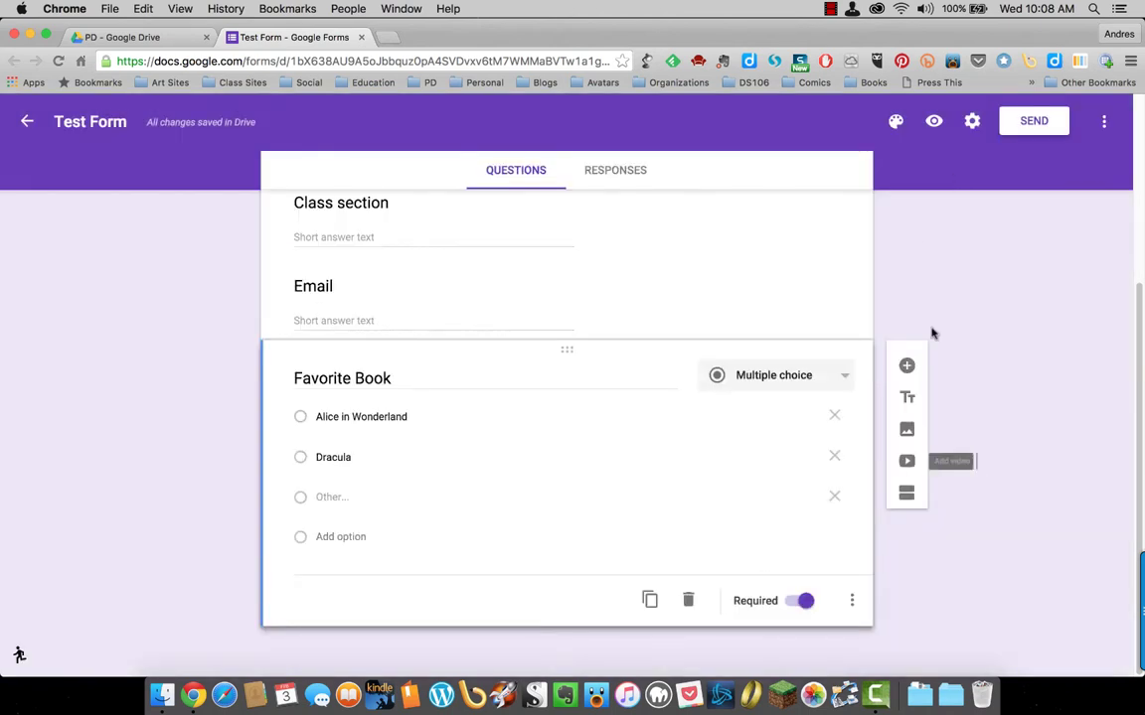
# Add a second, untitled section after the Favorite Book question
pyautogui.click(907, 495)
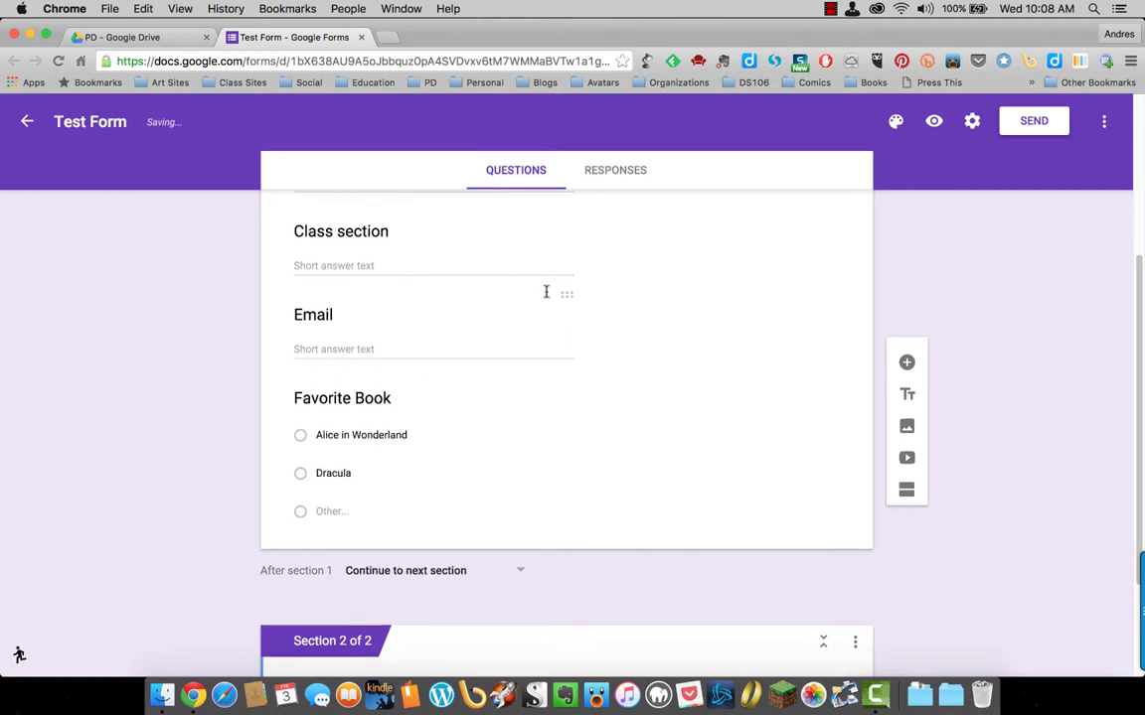
pyautogui.scroll(3, 545, 295)
pyautogui.scroll(-2, 520, 380)
pyautogui.scroll(-3, 520, 380)
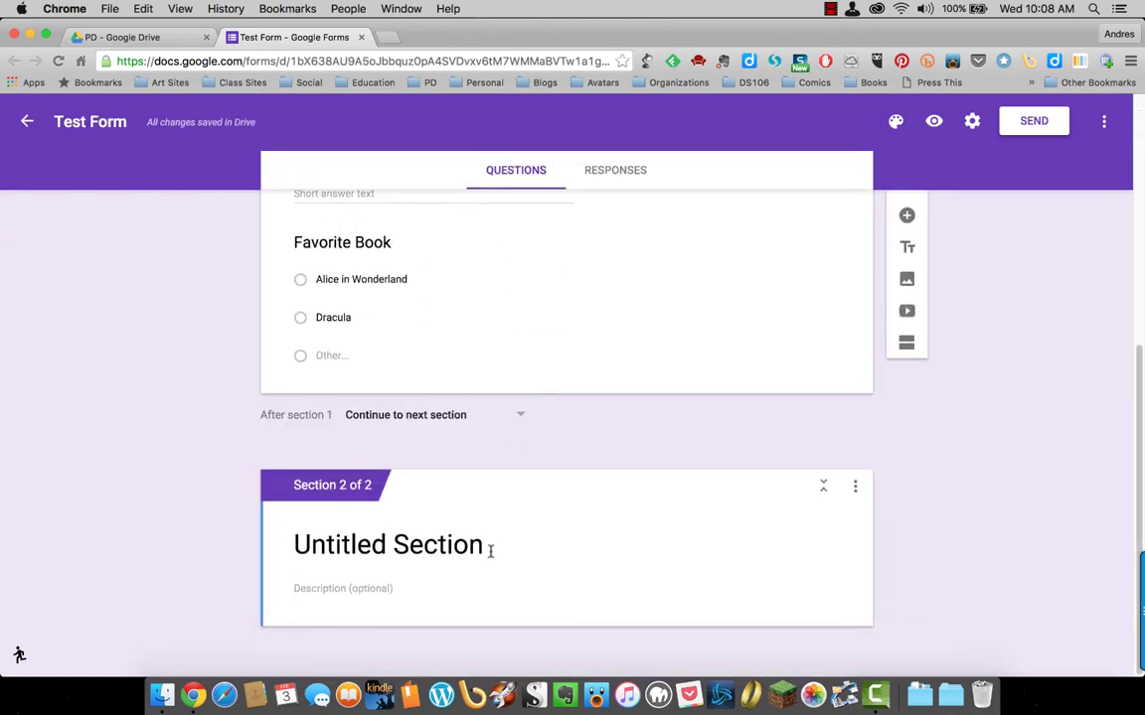
pyautogui.scroll(3, 529, 505)
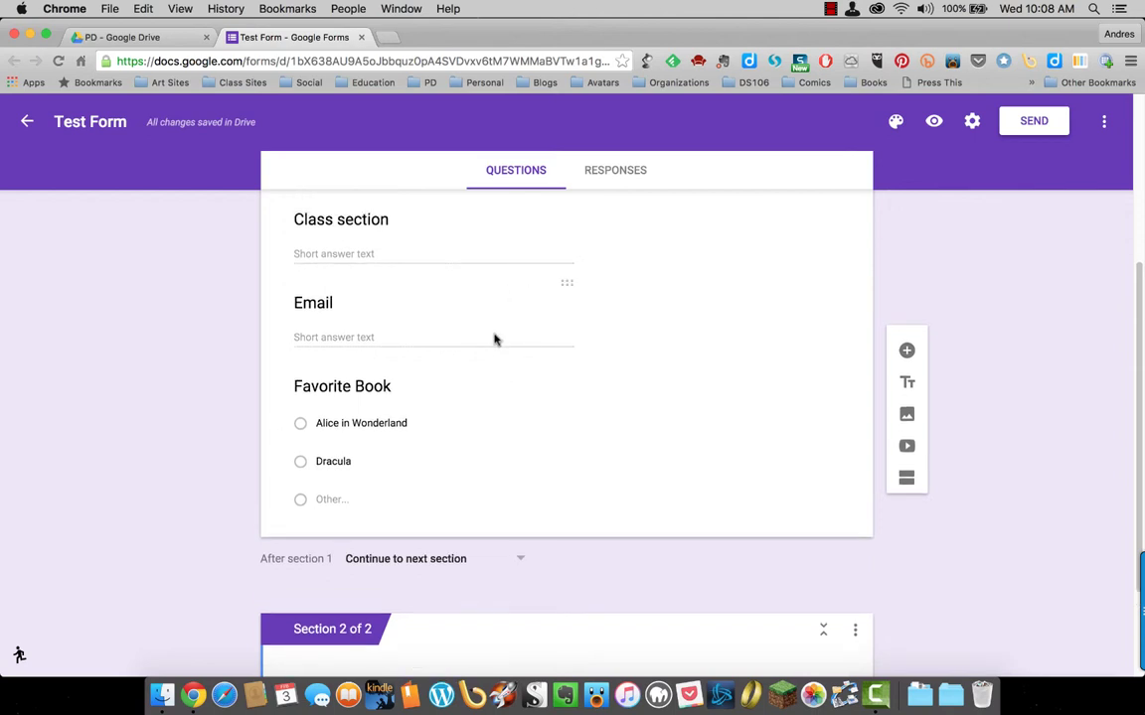
pyautogui.scroll(-3, 499, 356)
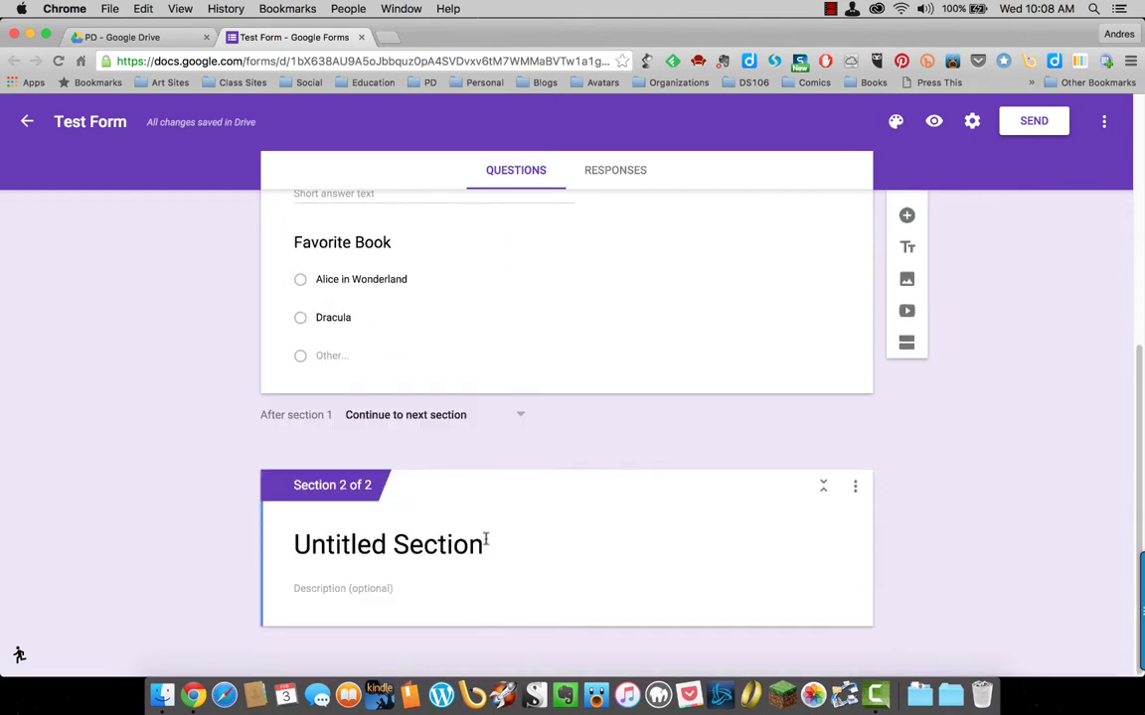
# Delete the empty second section and return to the top of the form
pyautogui.click(853, 487)
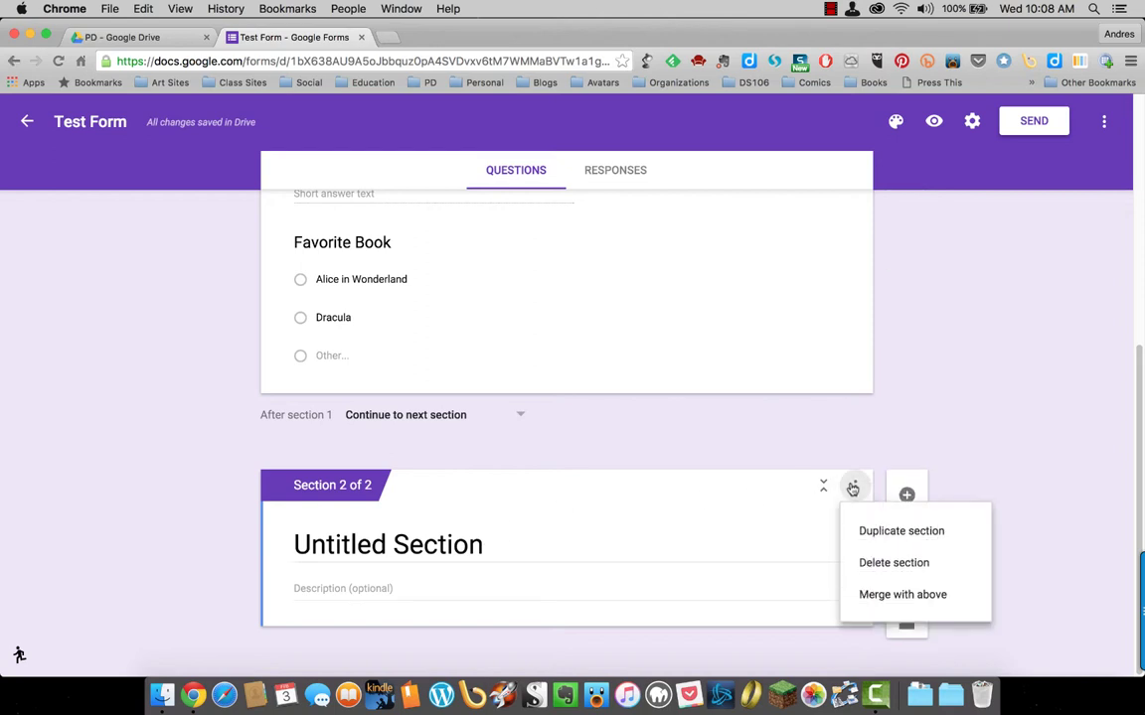
pyautogui.click(860, 561)
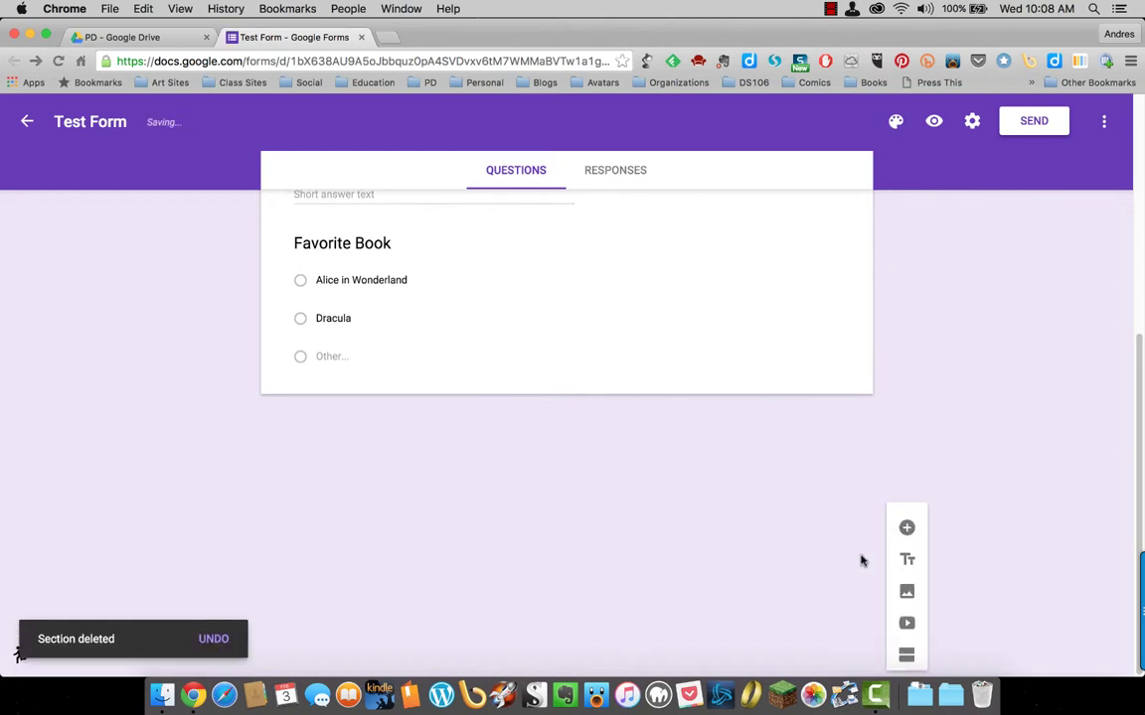
pyautogui.scroll(5, 825, 479)
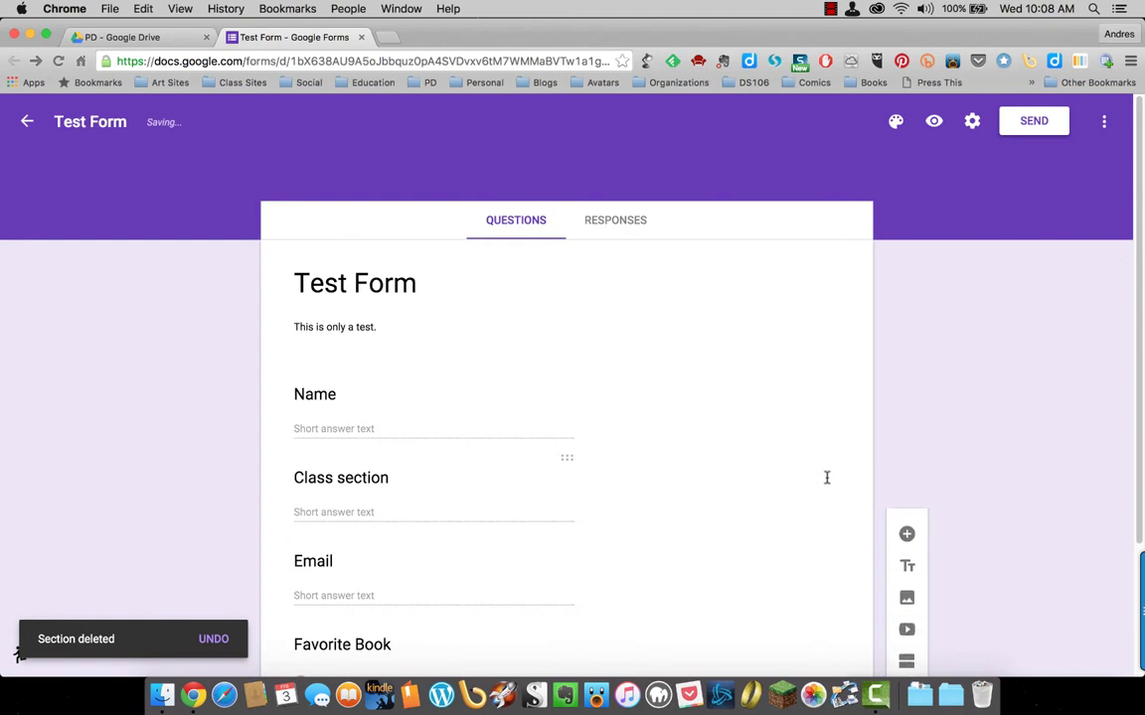
# Apply the green clover-leaf illustration as the form's header theme
pyautogui.click(894, 123)
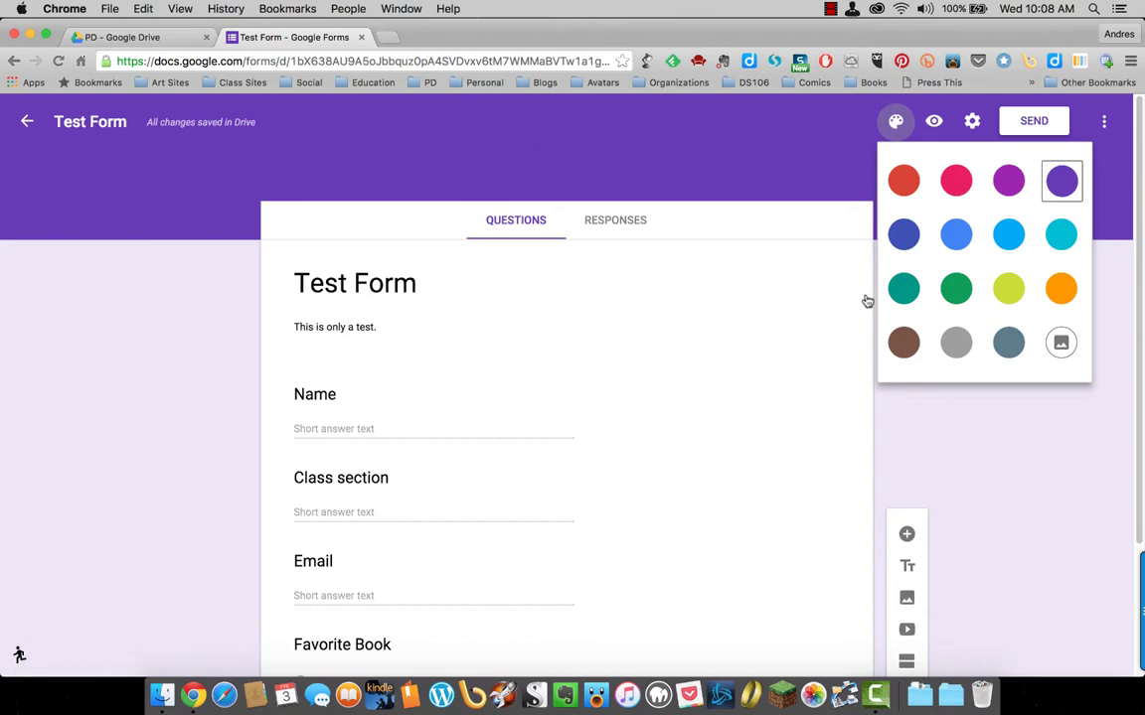
pyautogui.click(1060, 345)
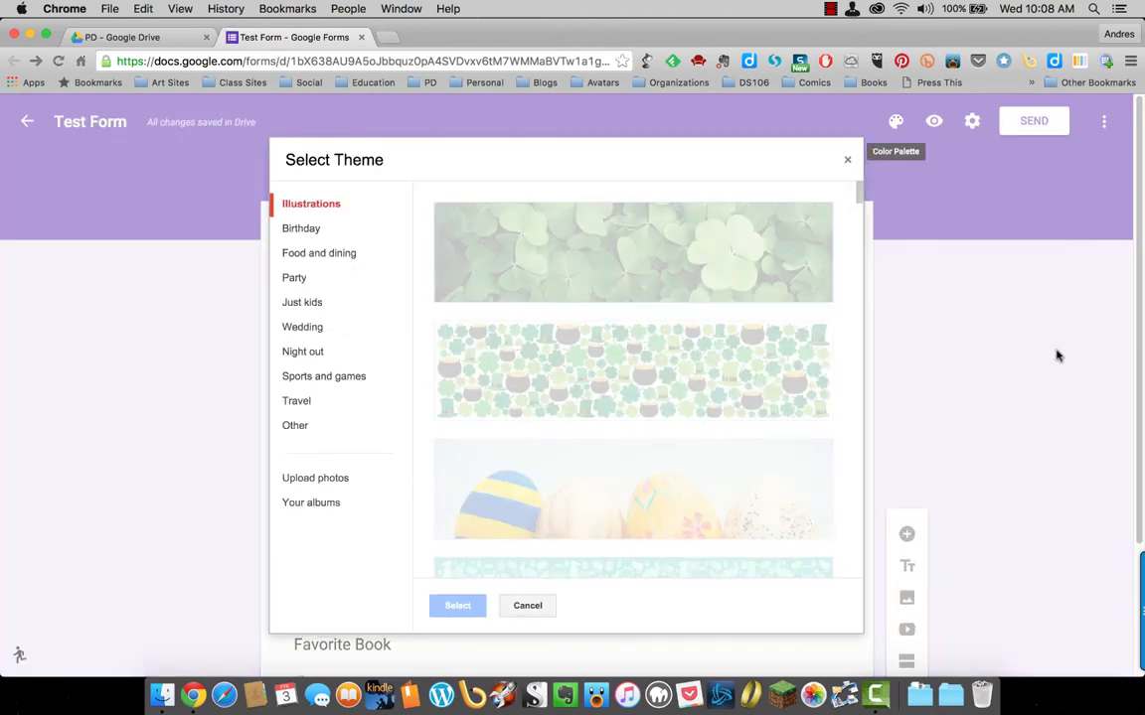
pyautogui.click(639, 246)
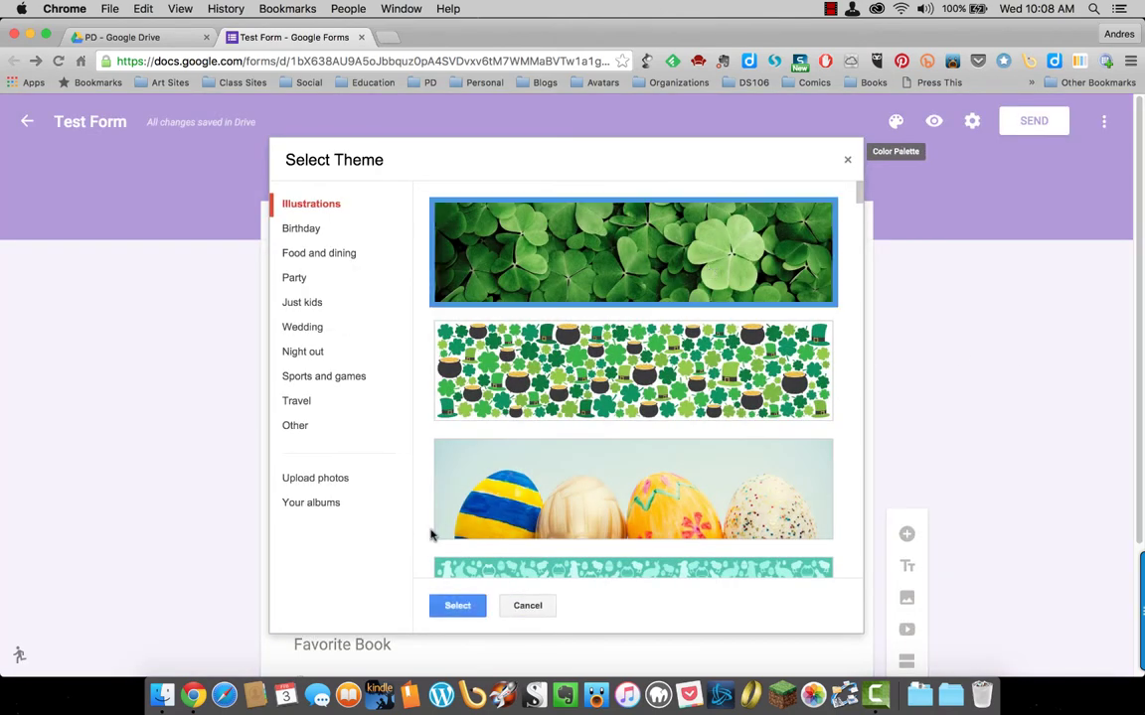
pyautogui.click(457, 606)
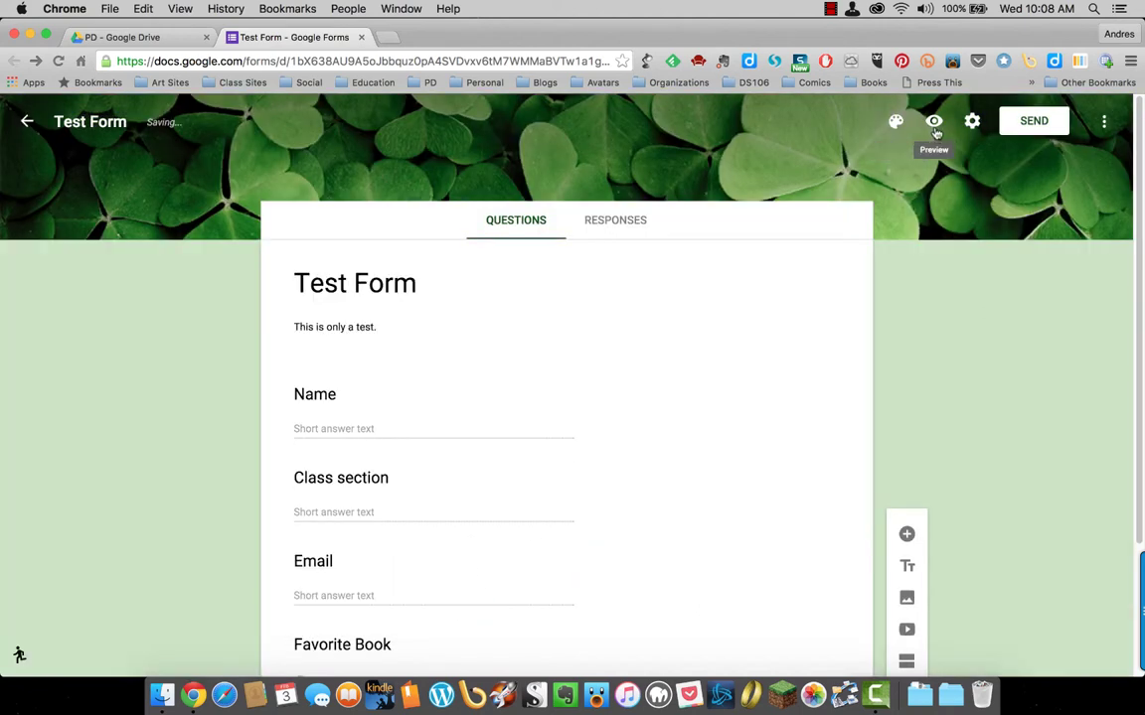
pyautogui.click(933, 124)
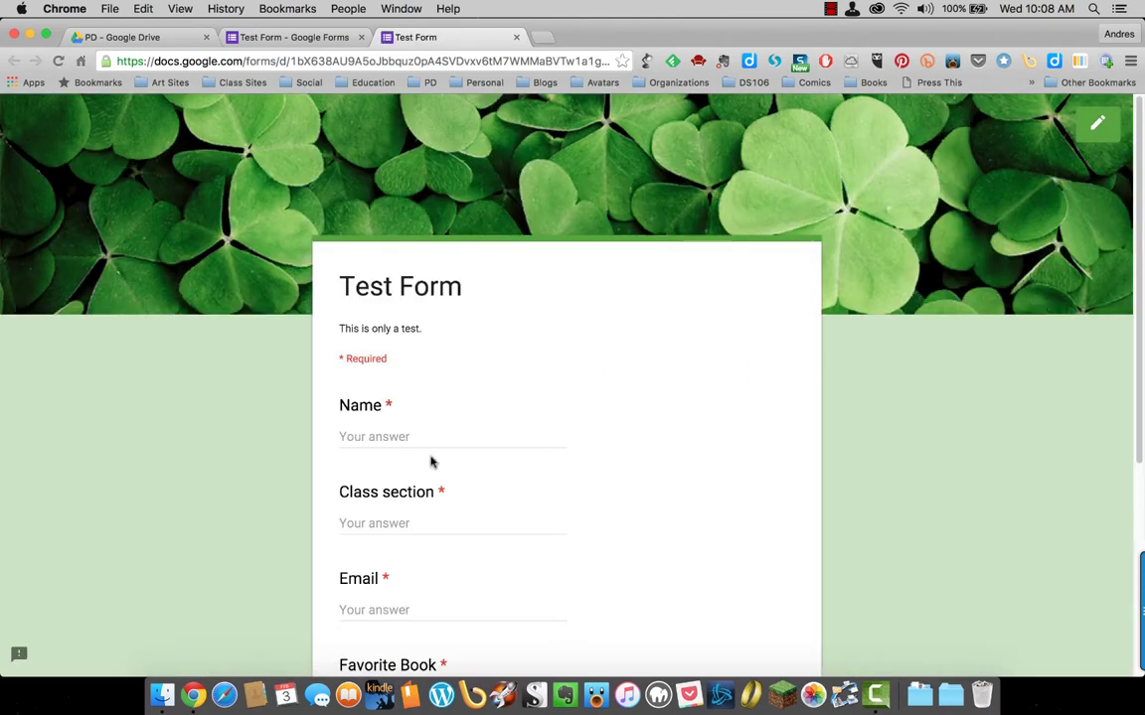
pyautogui.scroll(-3, 628, 479)
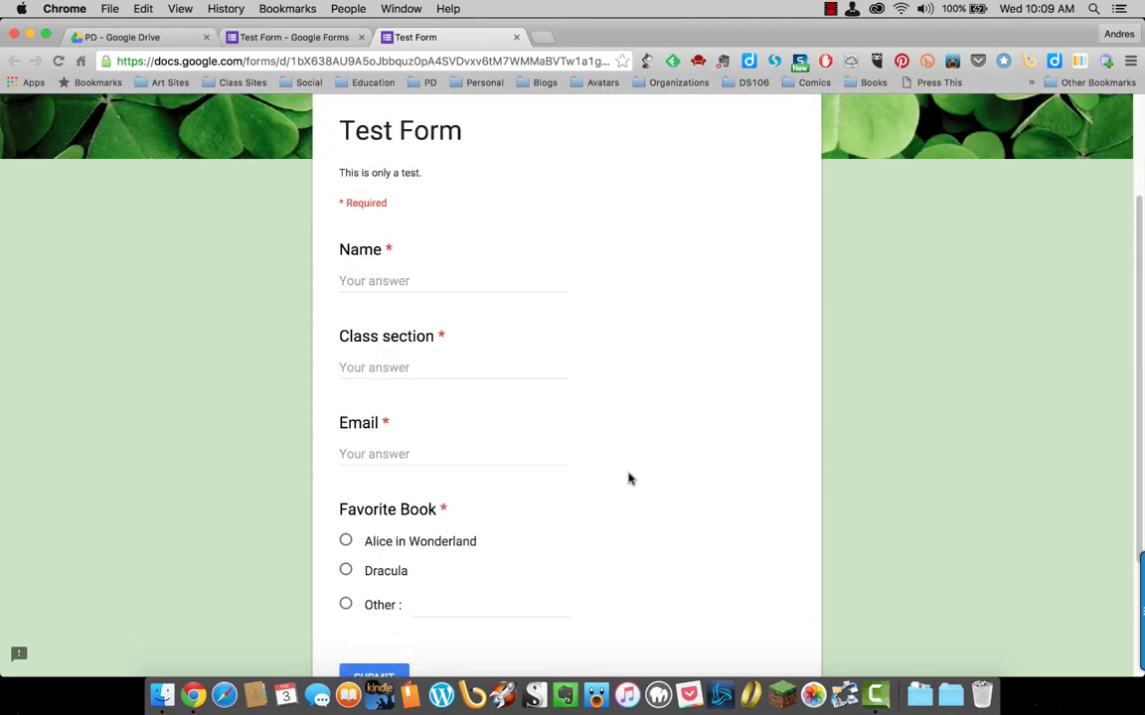
pyautogui.scroll(-1, 628, 479)
pyautogui.scroll(4, 628, 479)
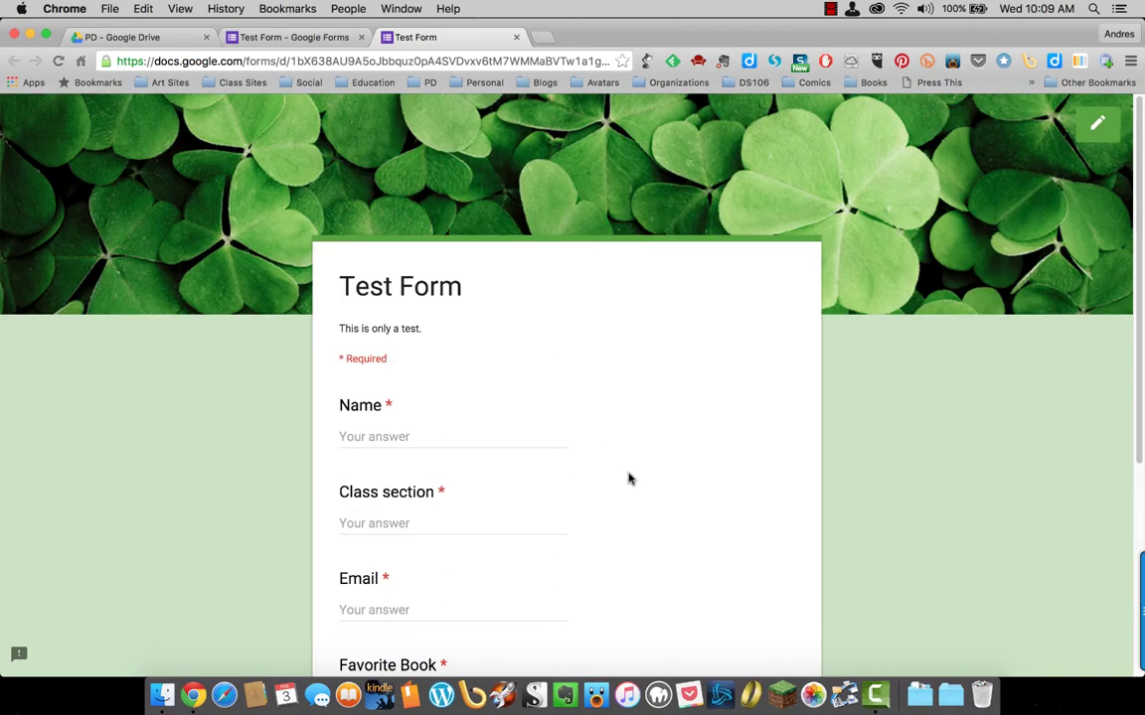
pyautogui.click(516, 37)
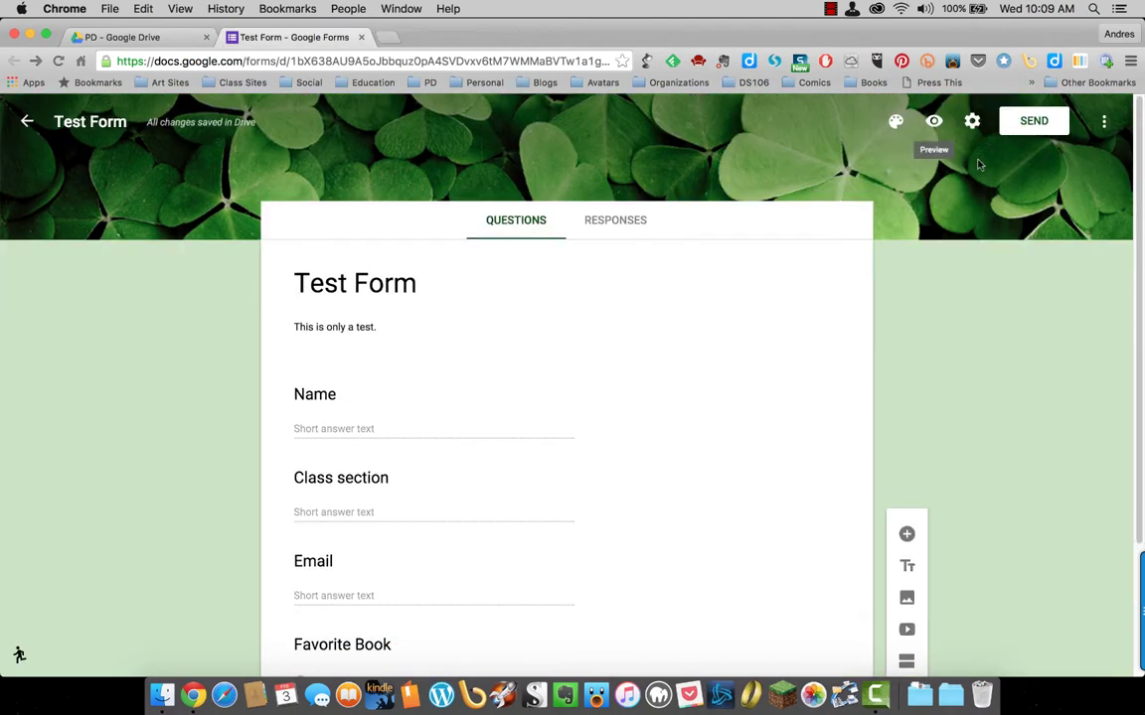
pyautogui.click(969, 123)
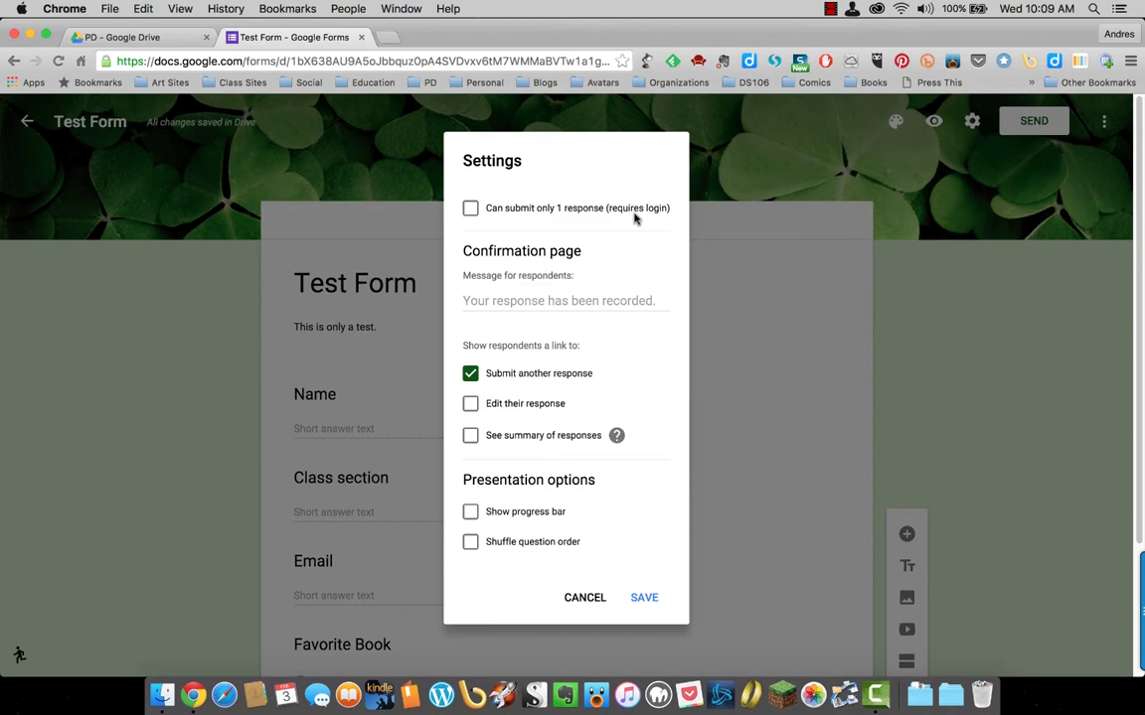
pyautogui.click(657, 300)
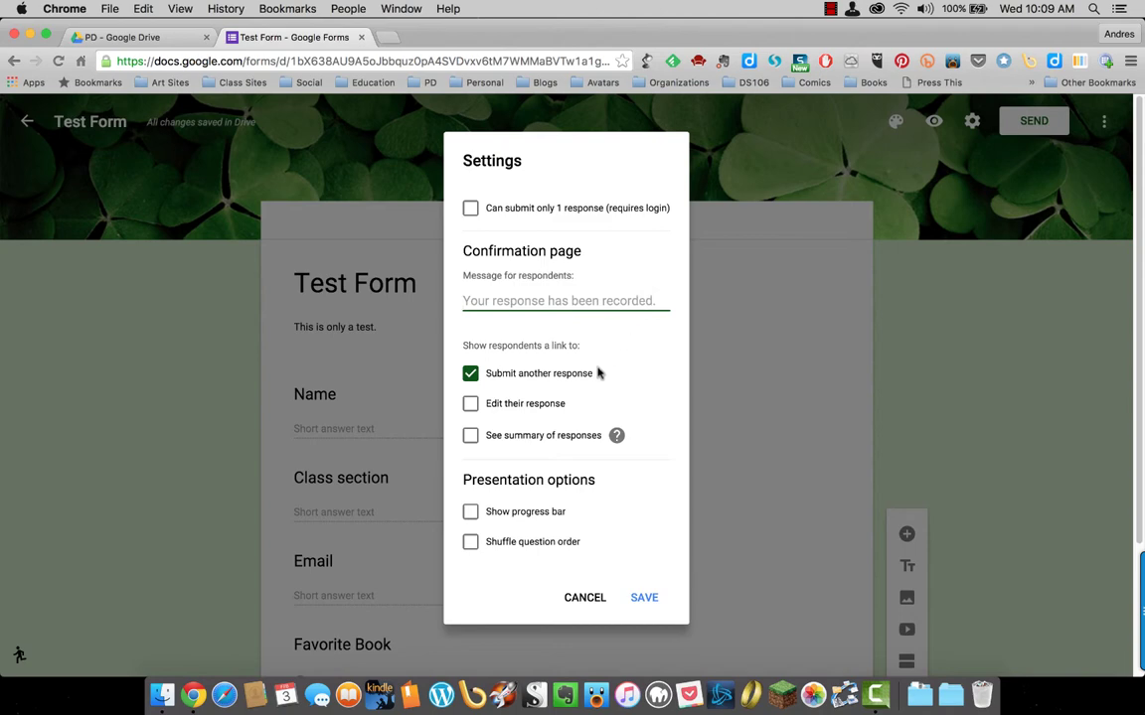
pyautogui.click(470, 373)
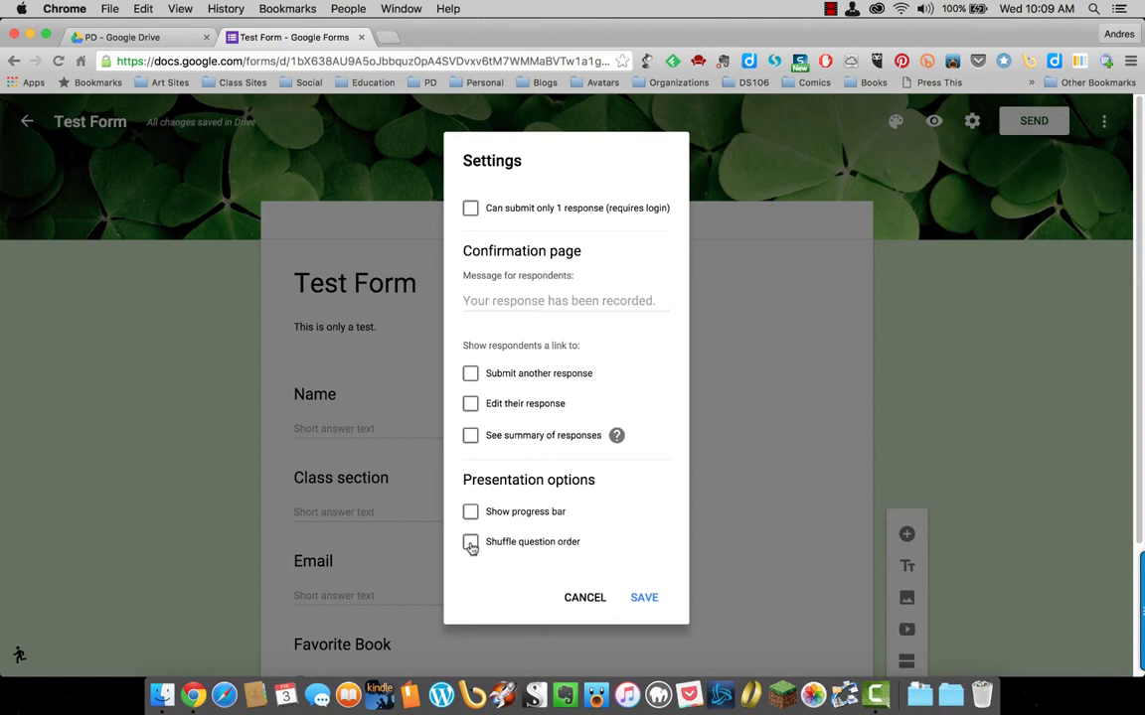
pyautogui.click(585, 597)
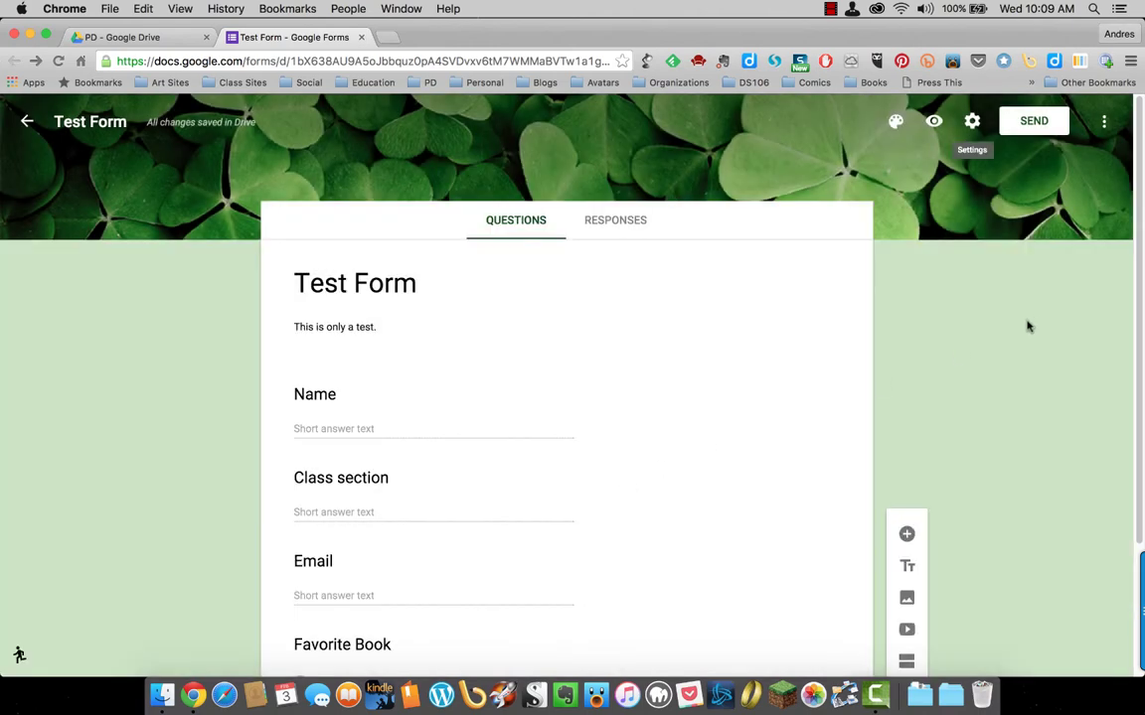
pyautogui.click(1047, 129)
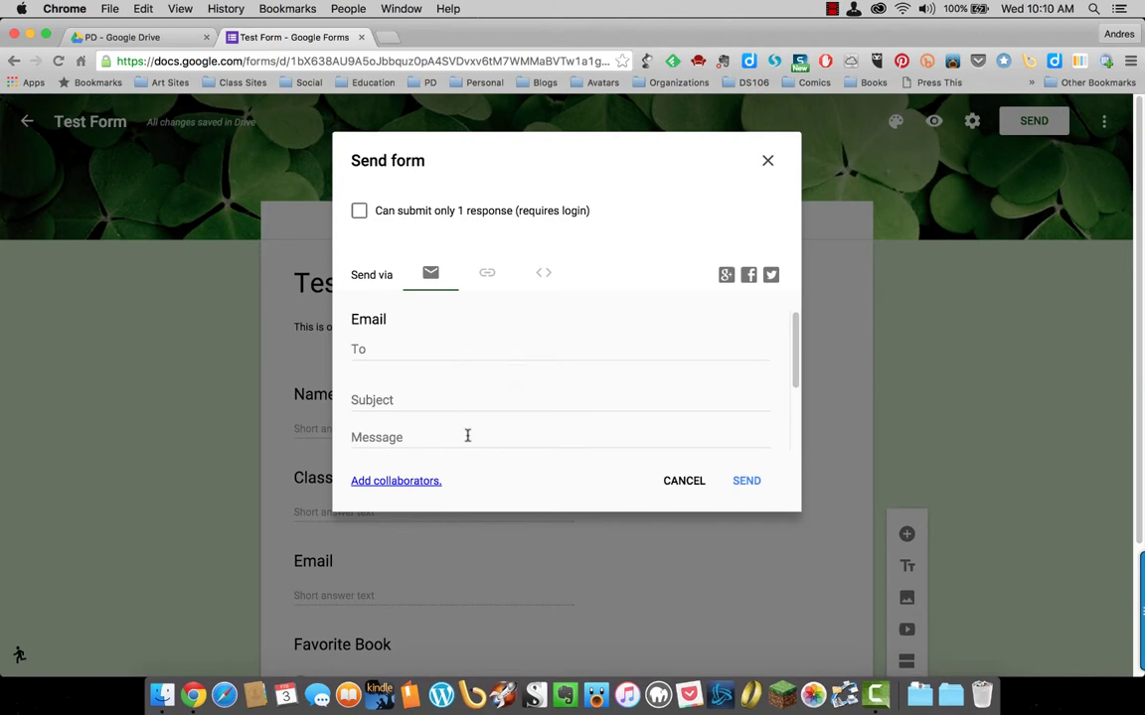
pyautogui.click(486, 274)
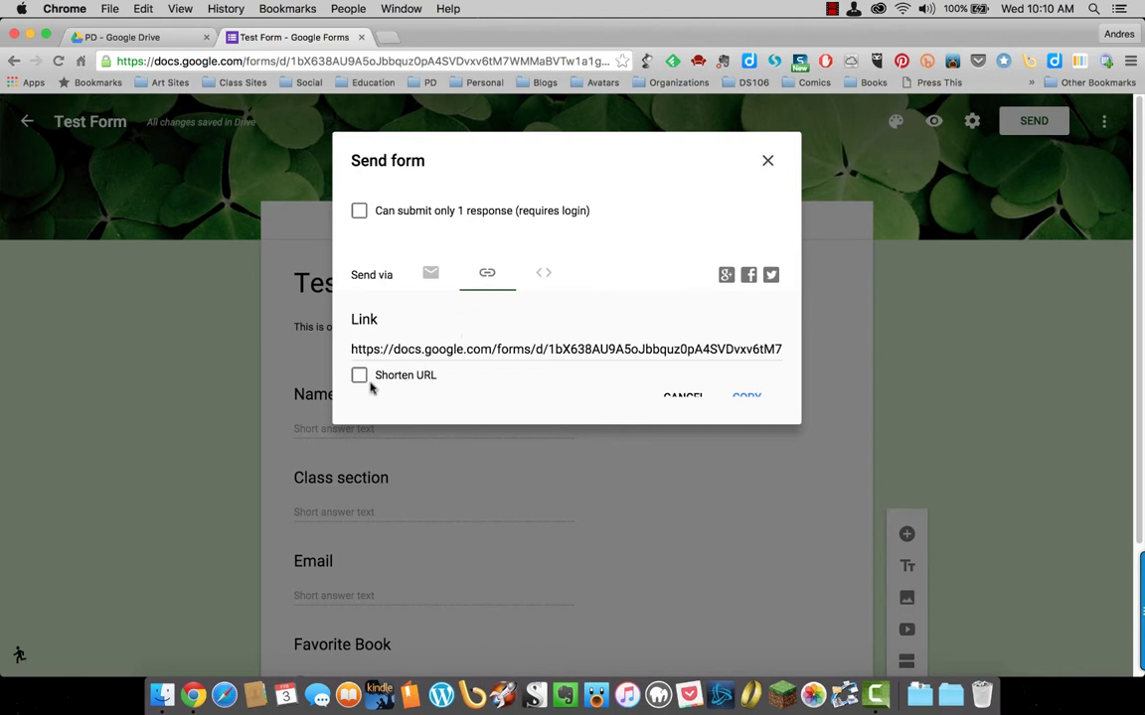
pyautogui.click(360, 380)
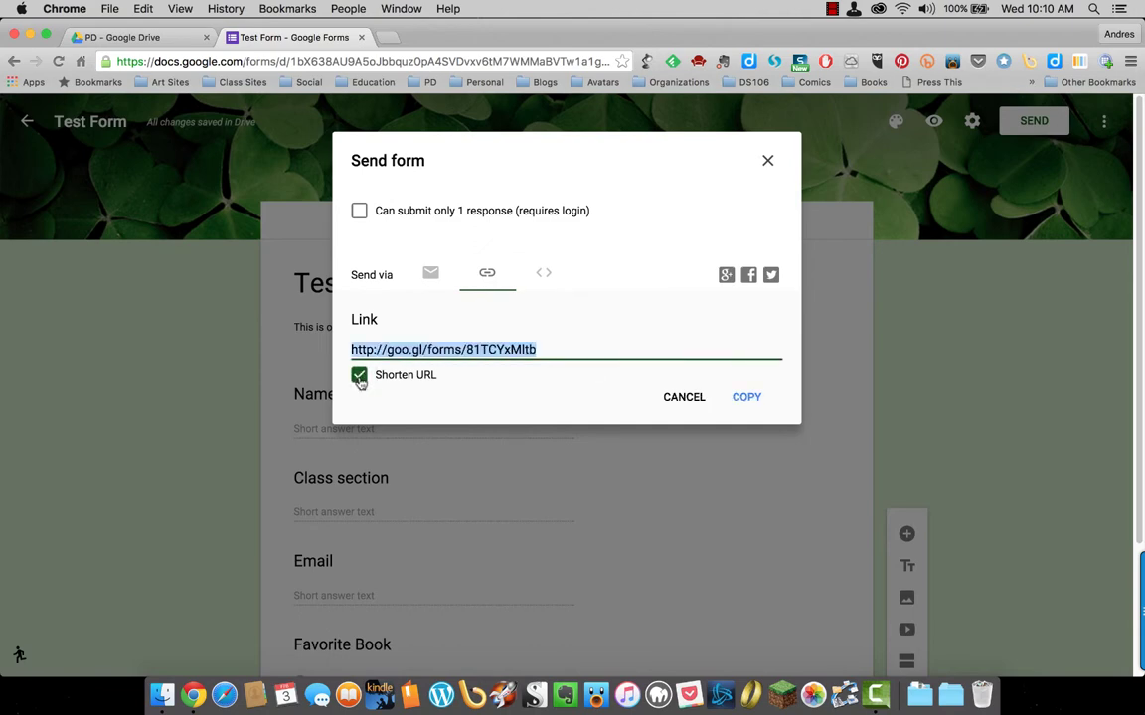
pyautogui.click(544, 275)
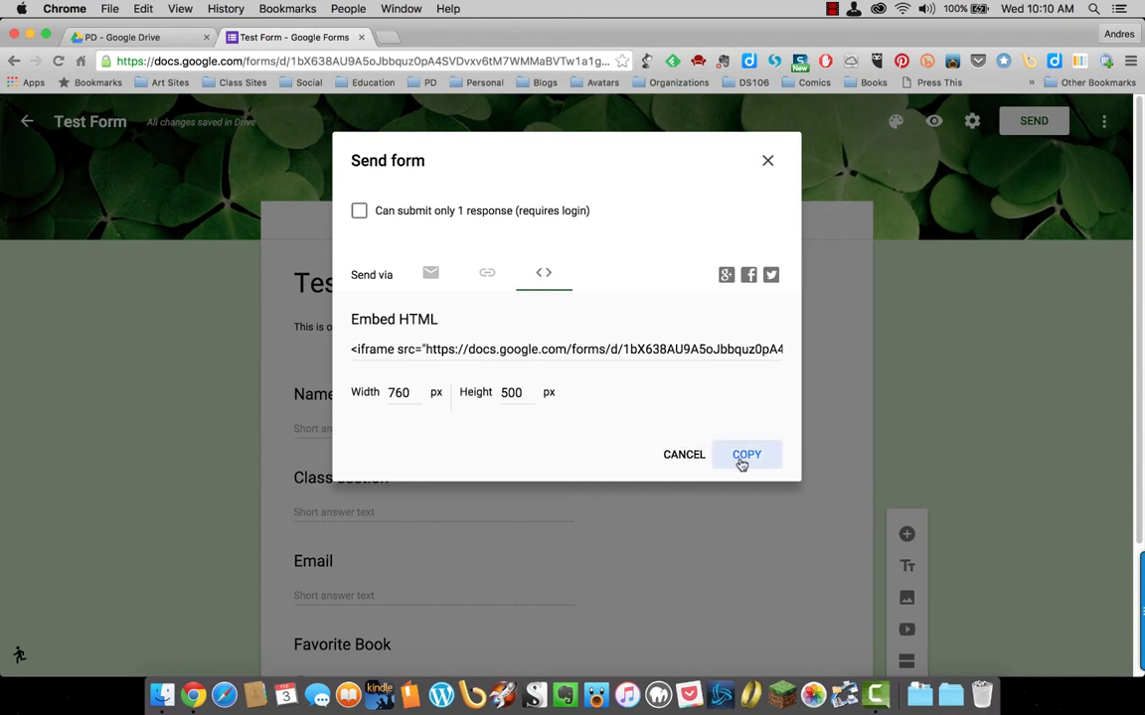
pyautogui.click(681, 457)
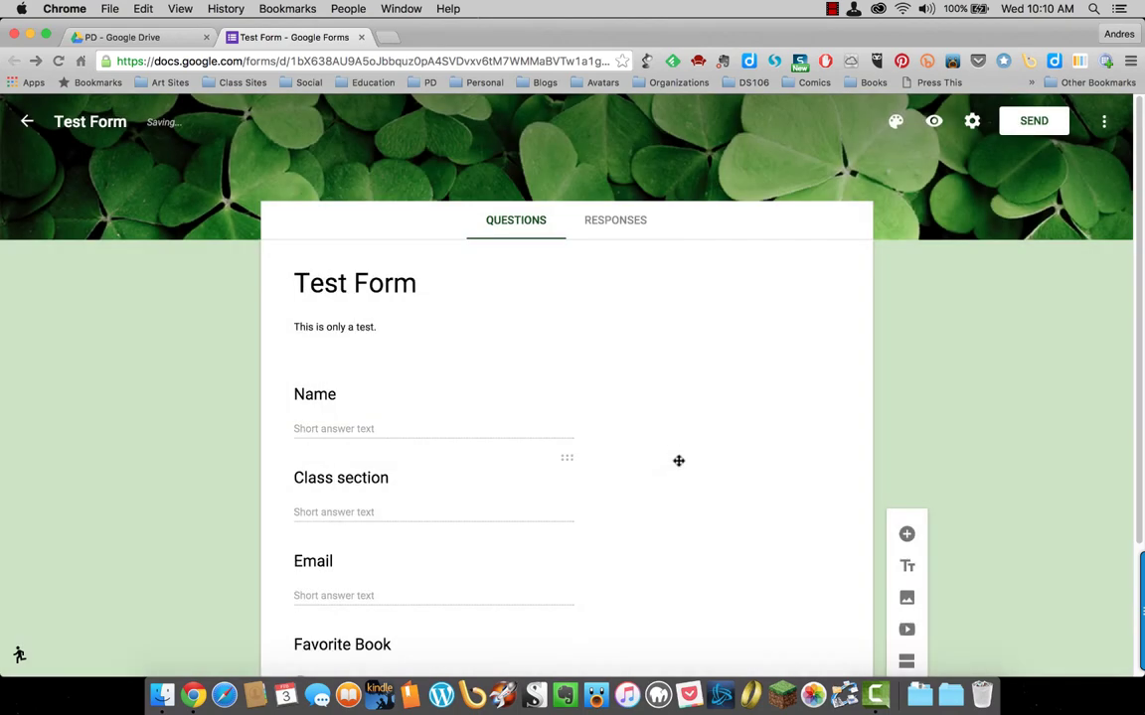
# From the Responses tab, create a linked 'Test Form (Responses)' spreadsheet
pyautogui.click(618, 222)
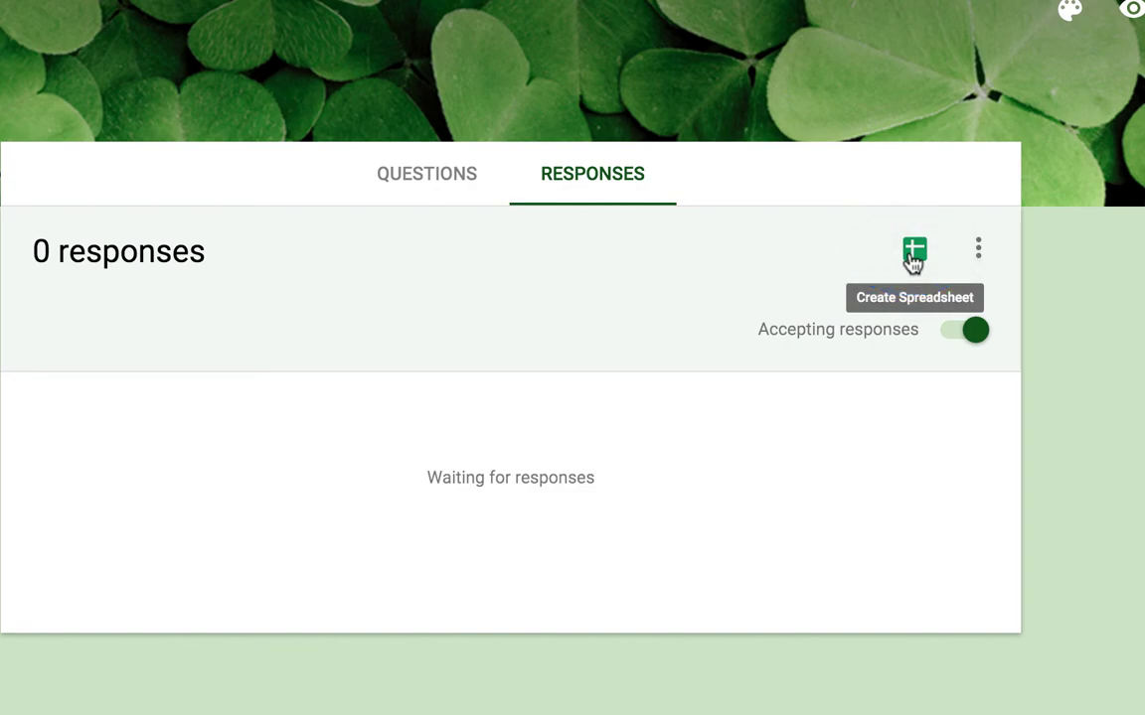
pyautogui.click(913, 252)
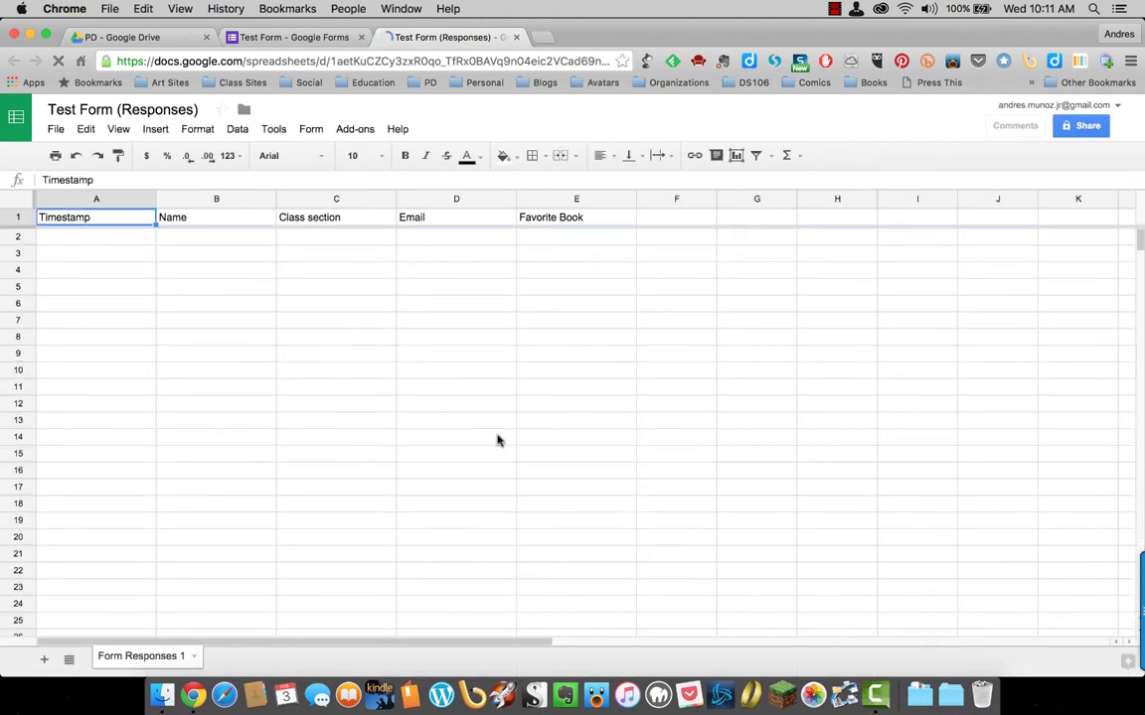
pyautogui.click(236, 222)
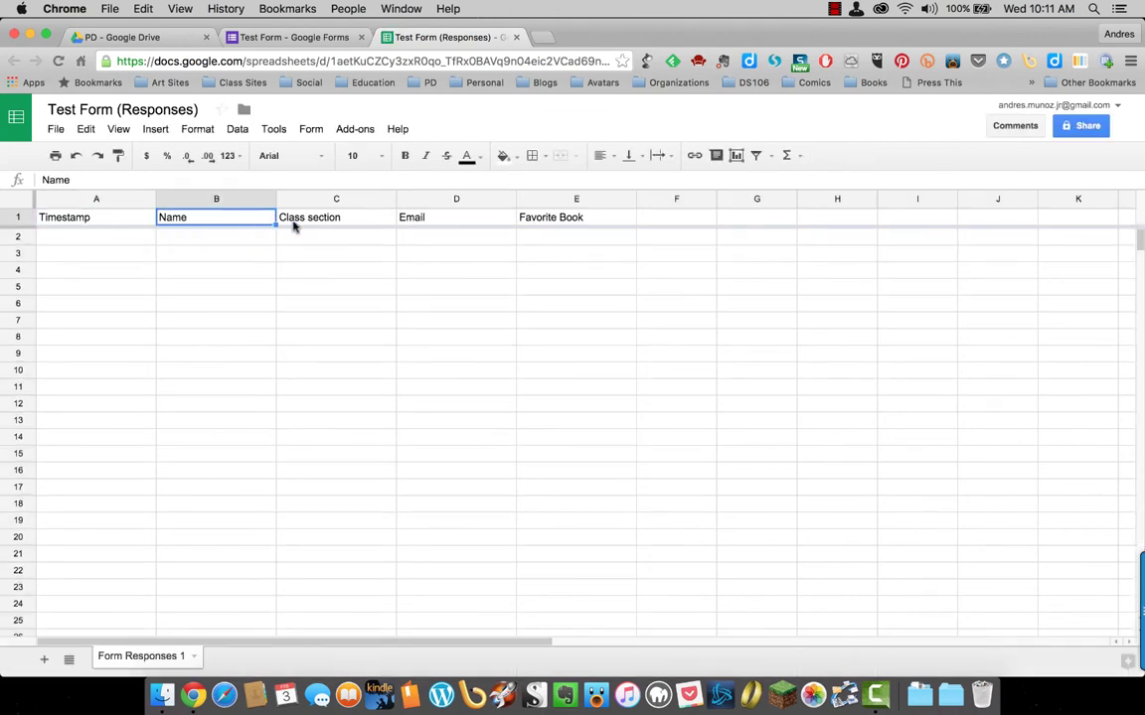
pyautogui.click(296, 221)
pyautogui.click(478, 223)
pyautogui.click(527, 224)
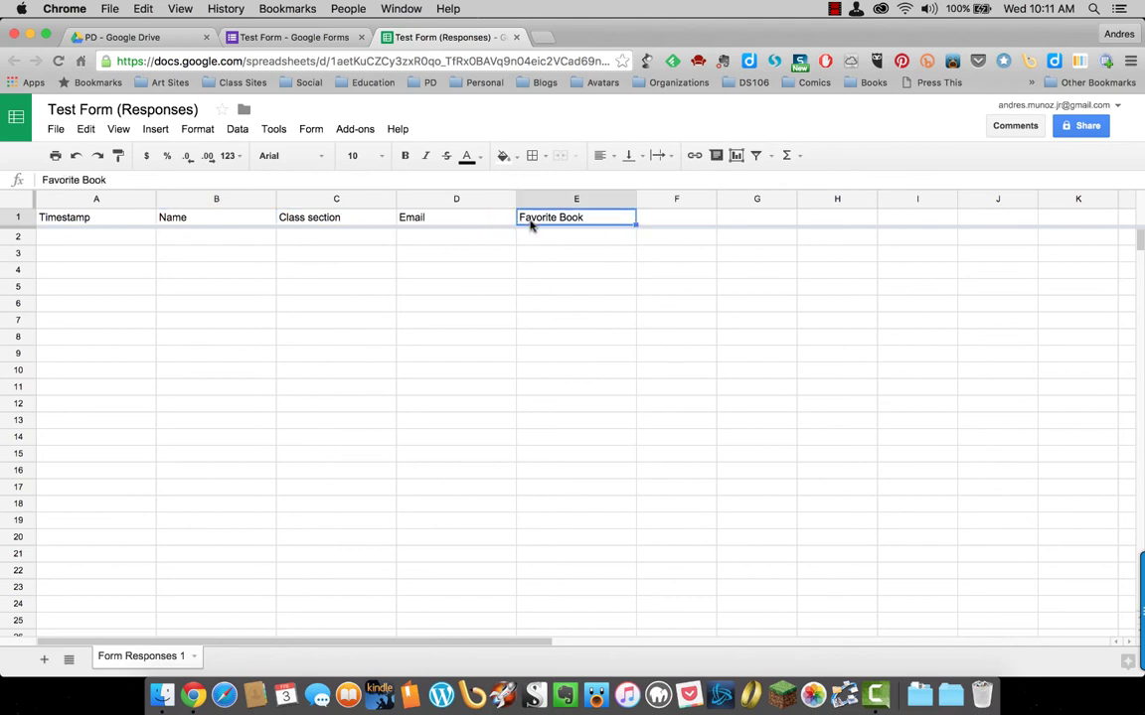